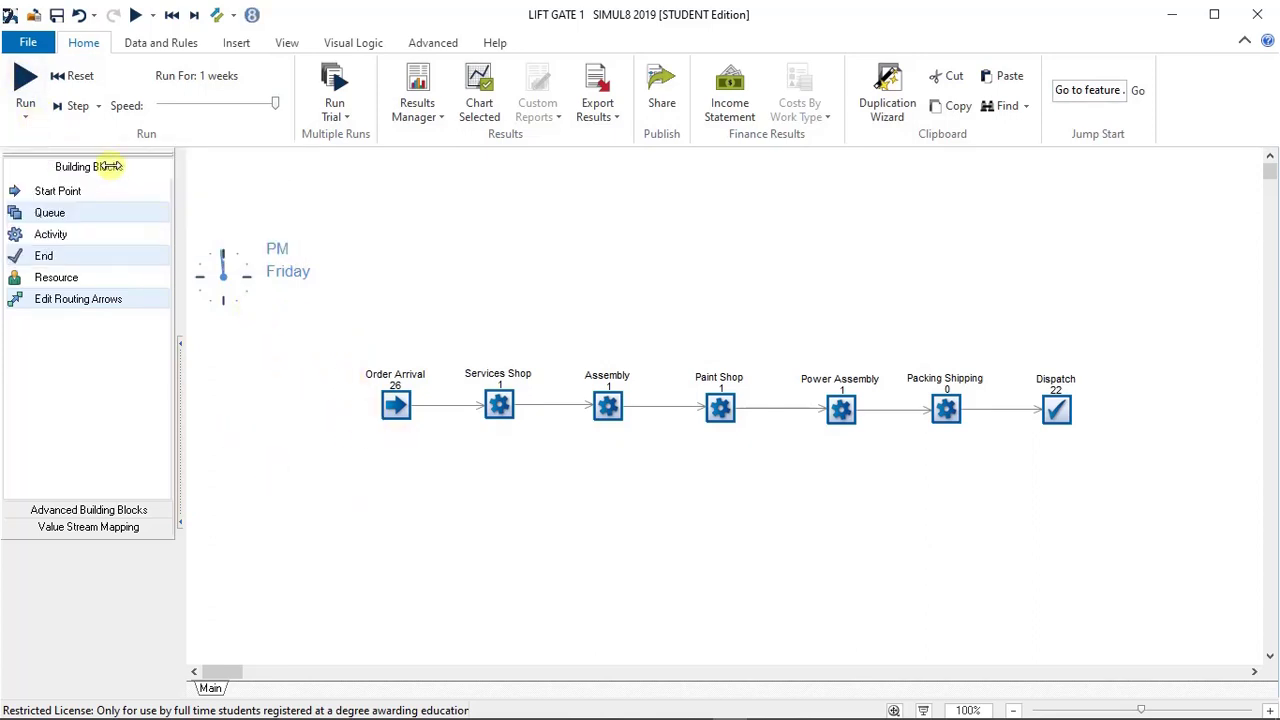
- Run the one-week lift gate simulation at increased speed until it ends Friday PM with 22 orders dispatched
{"action": "left_click", "coordinate": [22, 80]}
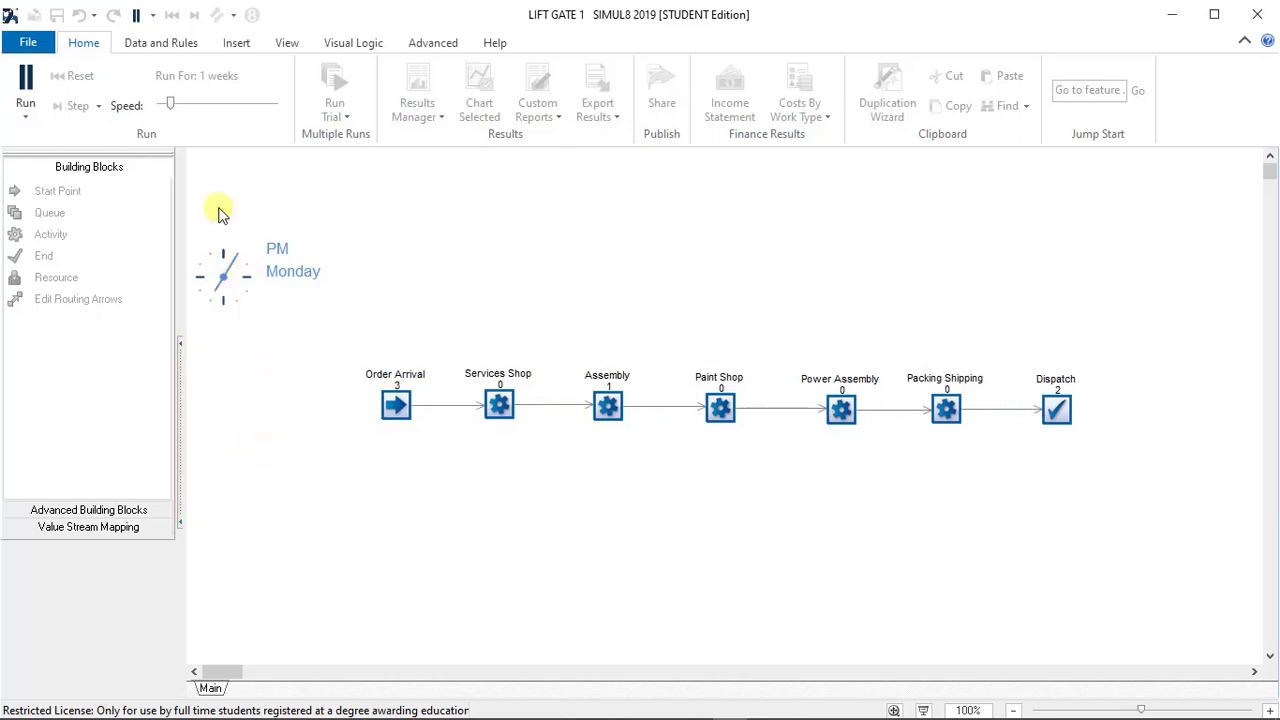
{"action": "left_click_drag", "start_coordinate": [181, 101], "coordinate": [206, 102]}
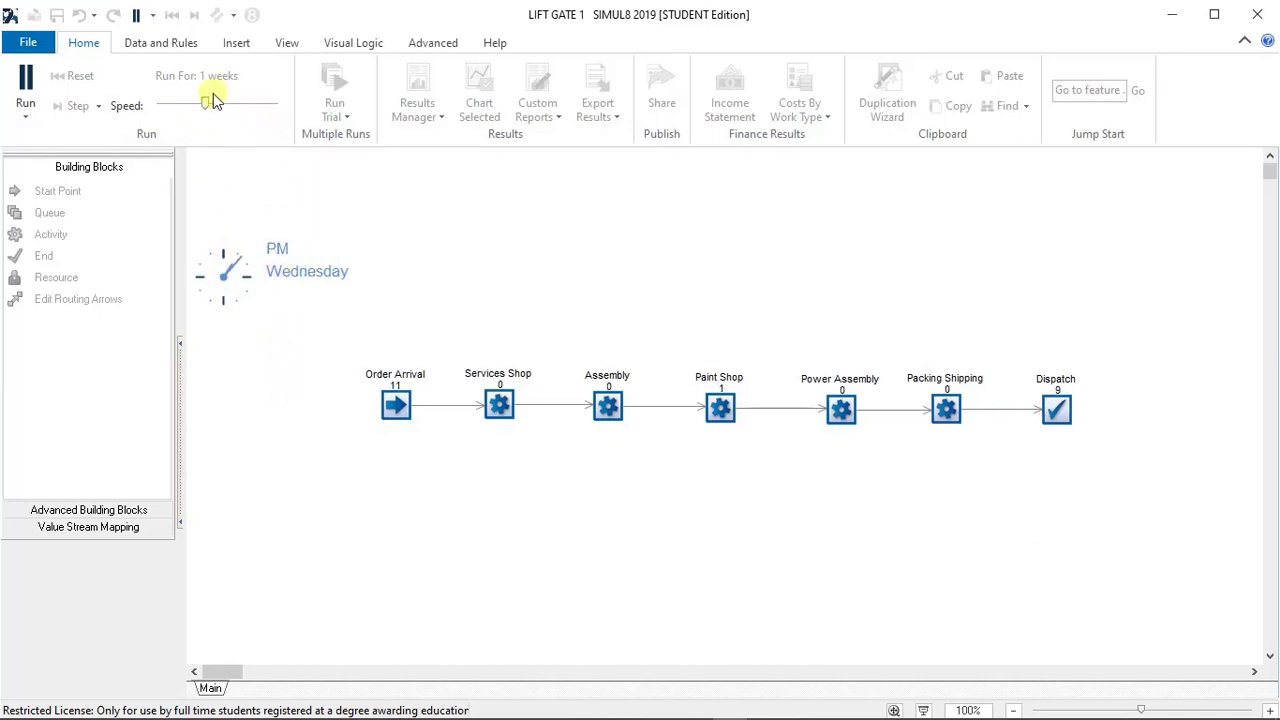
{"action": "left_click_drag", "start_coordinate": [203, 101], "coordinate": [245, 102]}
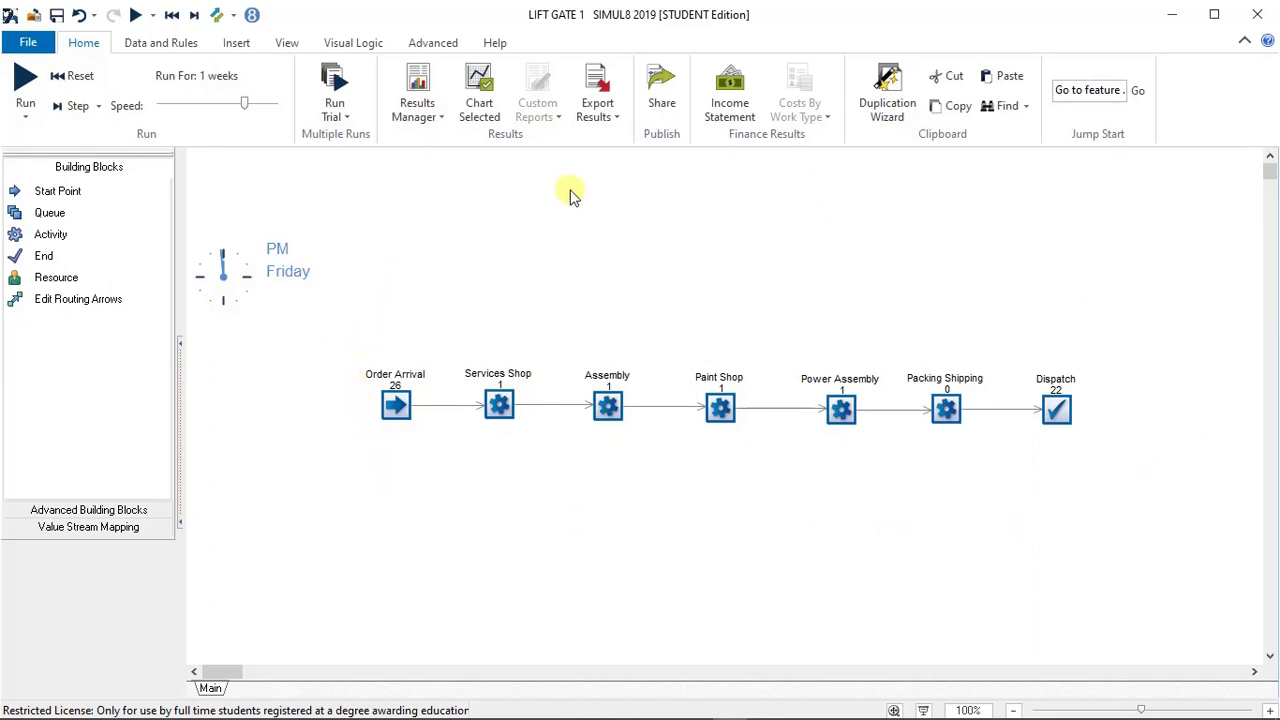
- Open the latest run's KPI results and scroll from Order Arrival down to Packing Shipping
{"action": "left_click", "coordinate": [443, 121]}
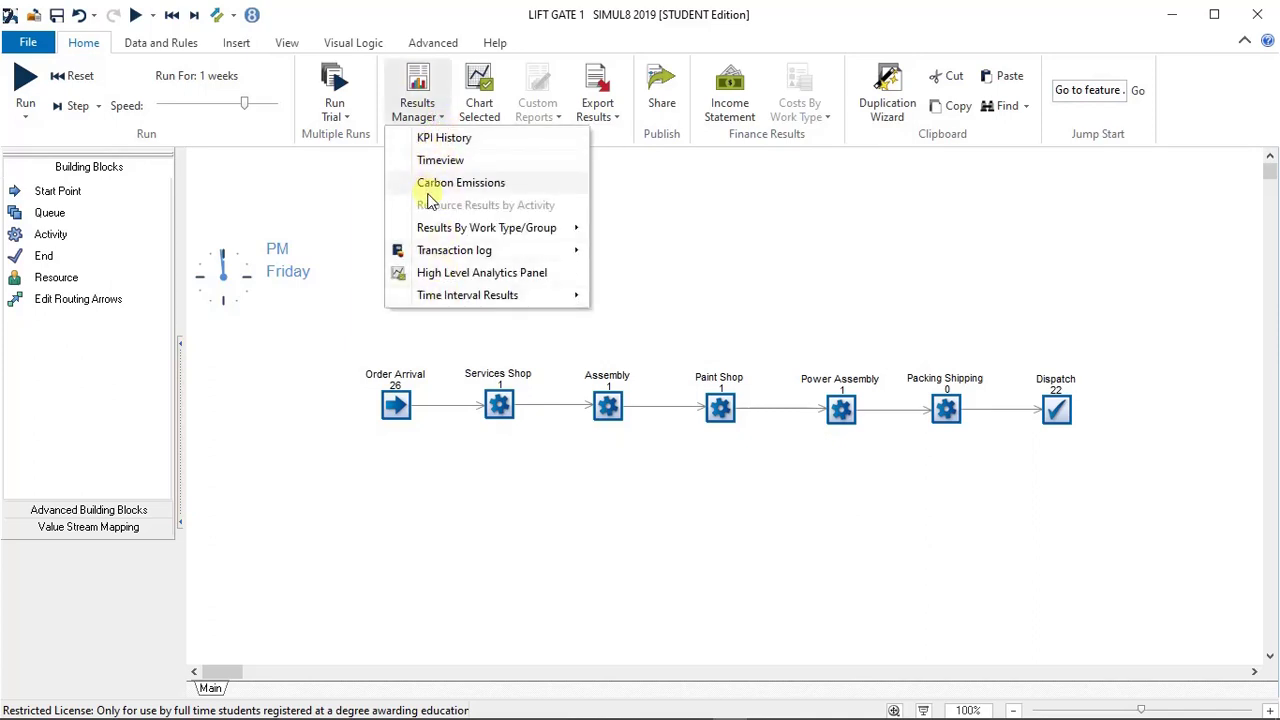
{"action": "left_click", "coordinate": [420, 84]}
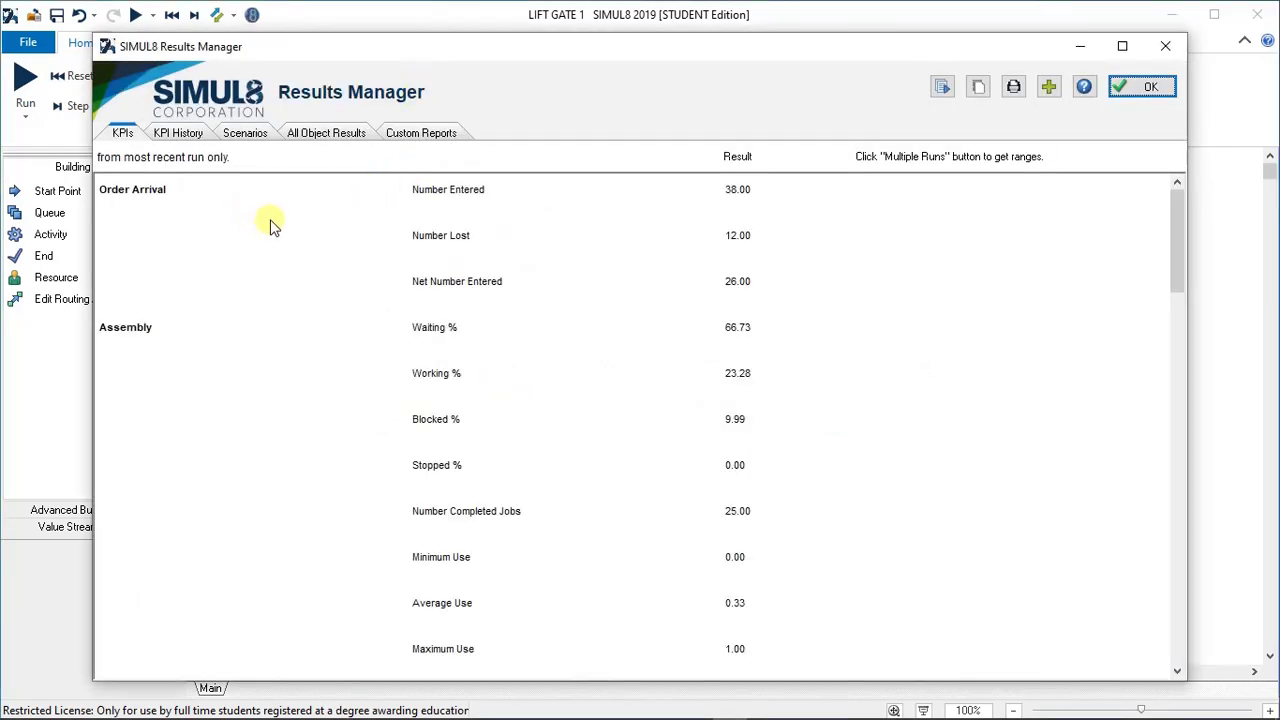
{"action": "scroll", "coordinate": [270, 222], "scroll_direction": "down", "scroll_amount": 5}
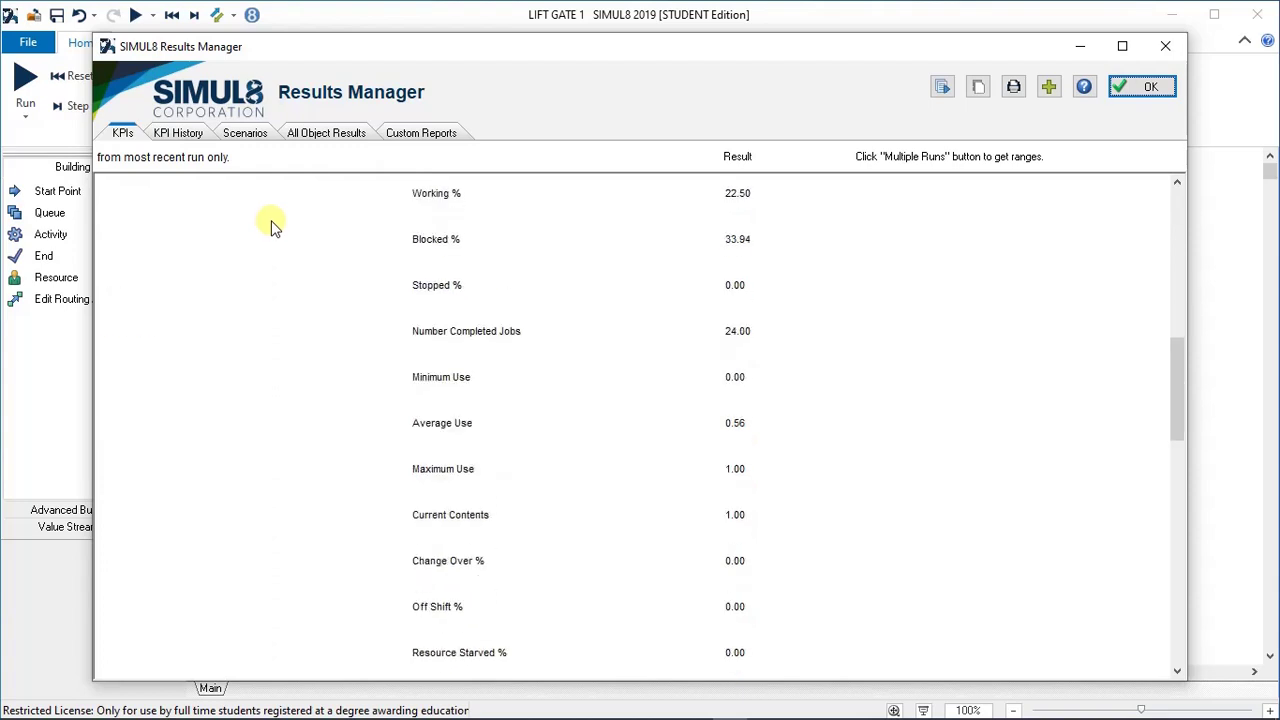
{"action": "scroll", "coordinate": [280, 246], "scroll_direction": "down", "scroll_amount": 12}
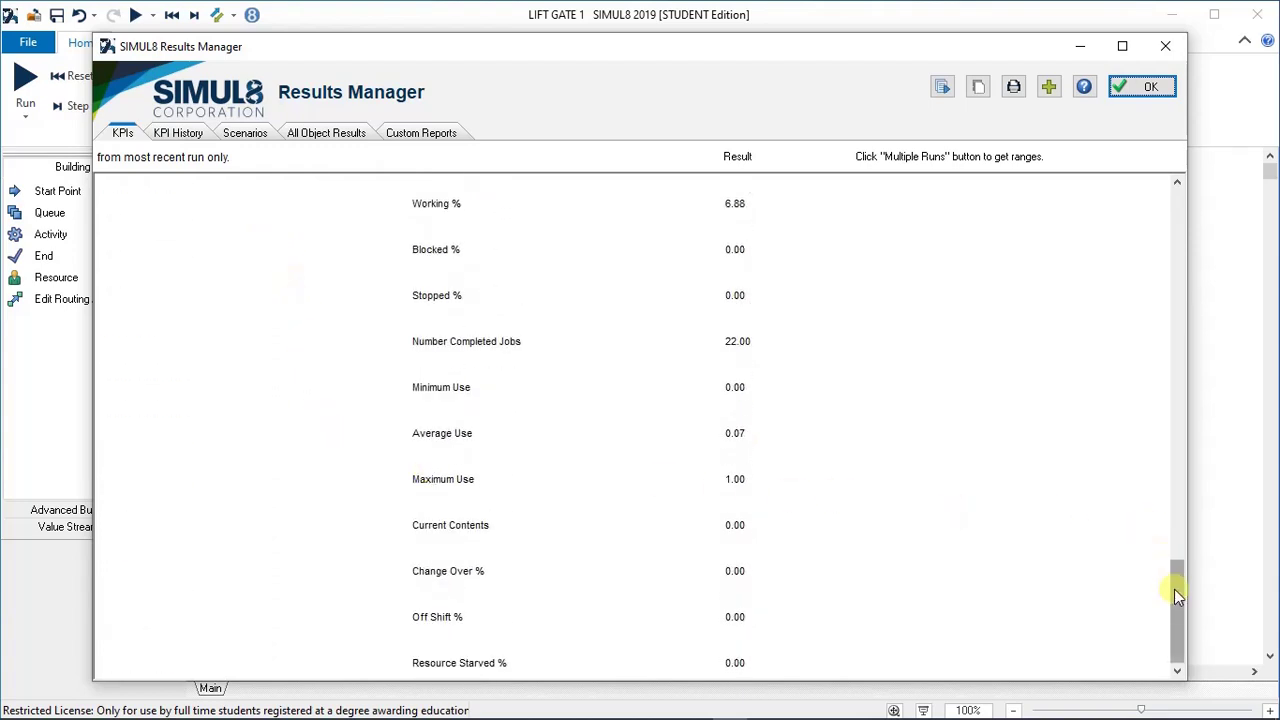
{"action": "left_click_drag", "start_coordinate": [1175, 592], "coordinate": [1174, 545]}
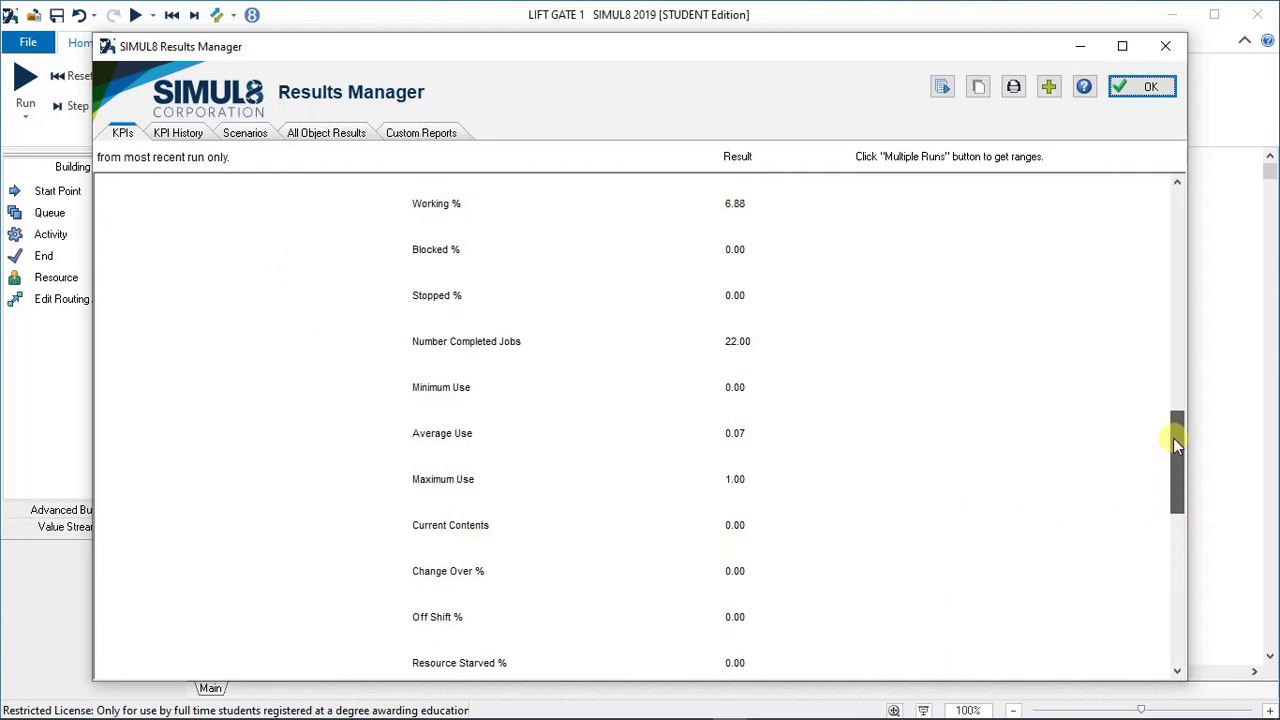
{"action": "left_click_drag", "start_coordinate": [1174, 432], "coordinate": [1168, 194]}
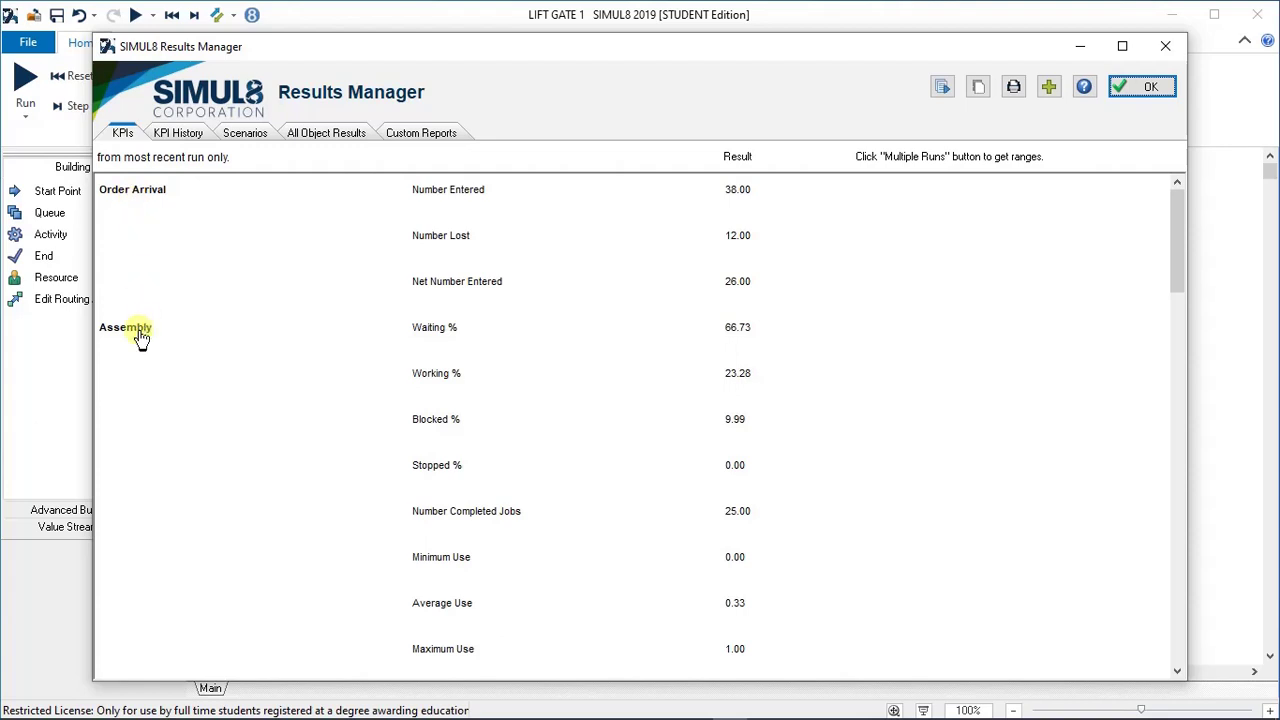
{"action": "left_click", "coordinate": [1176, 528]}
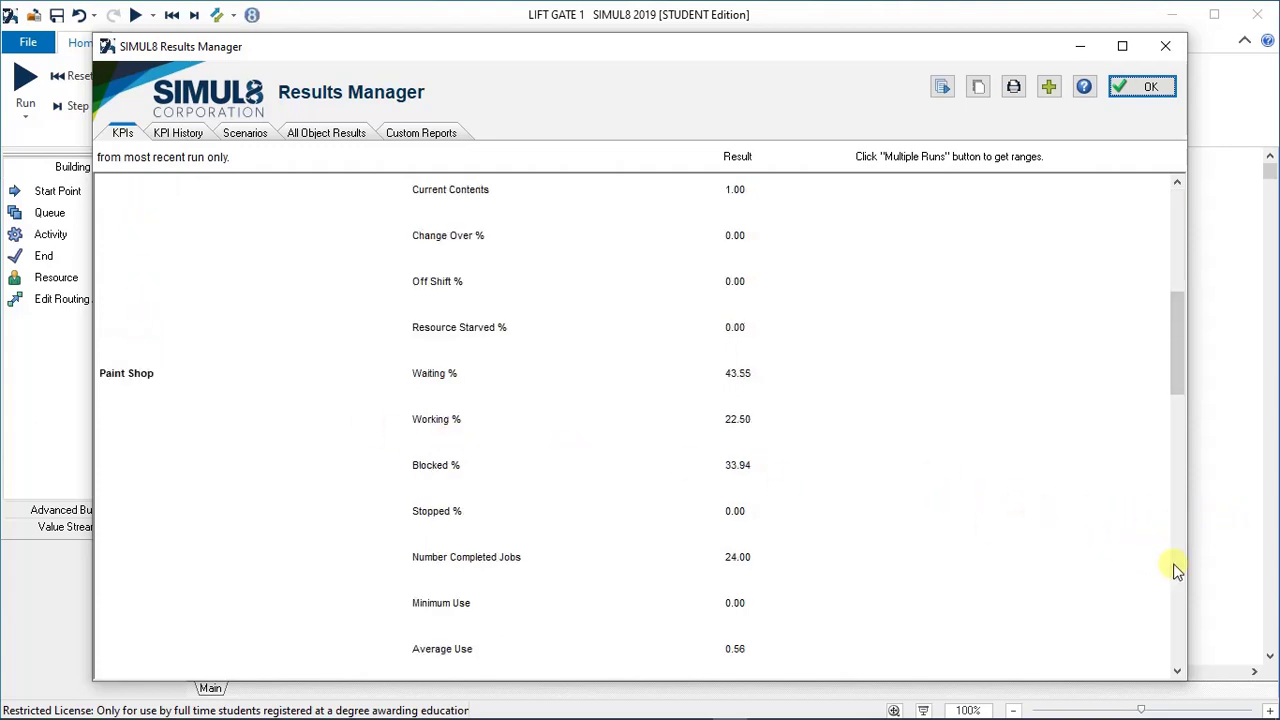
{"action": "left_click", "coordinate": [1176, 567]}
{"action": "left_click", "coordinate": [1178, 568]}
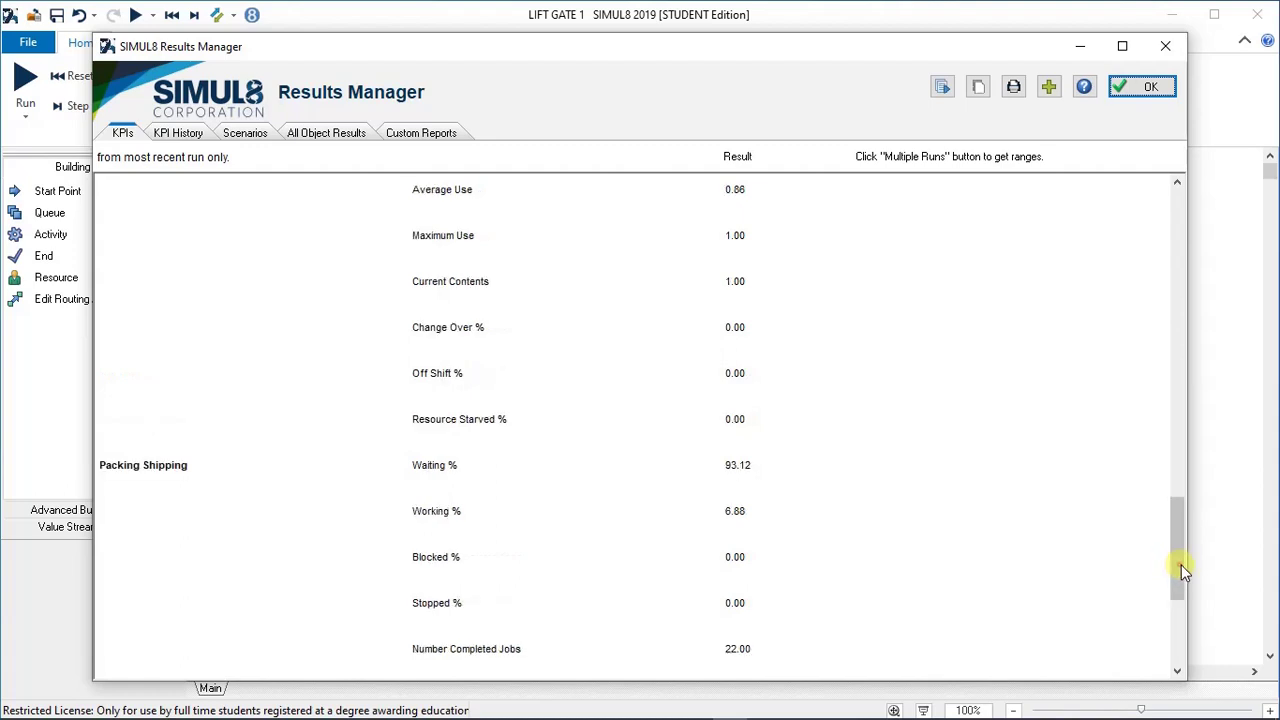
{"action": "left_click", "coordinate": [1180, 622]}
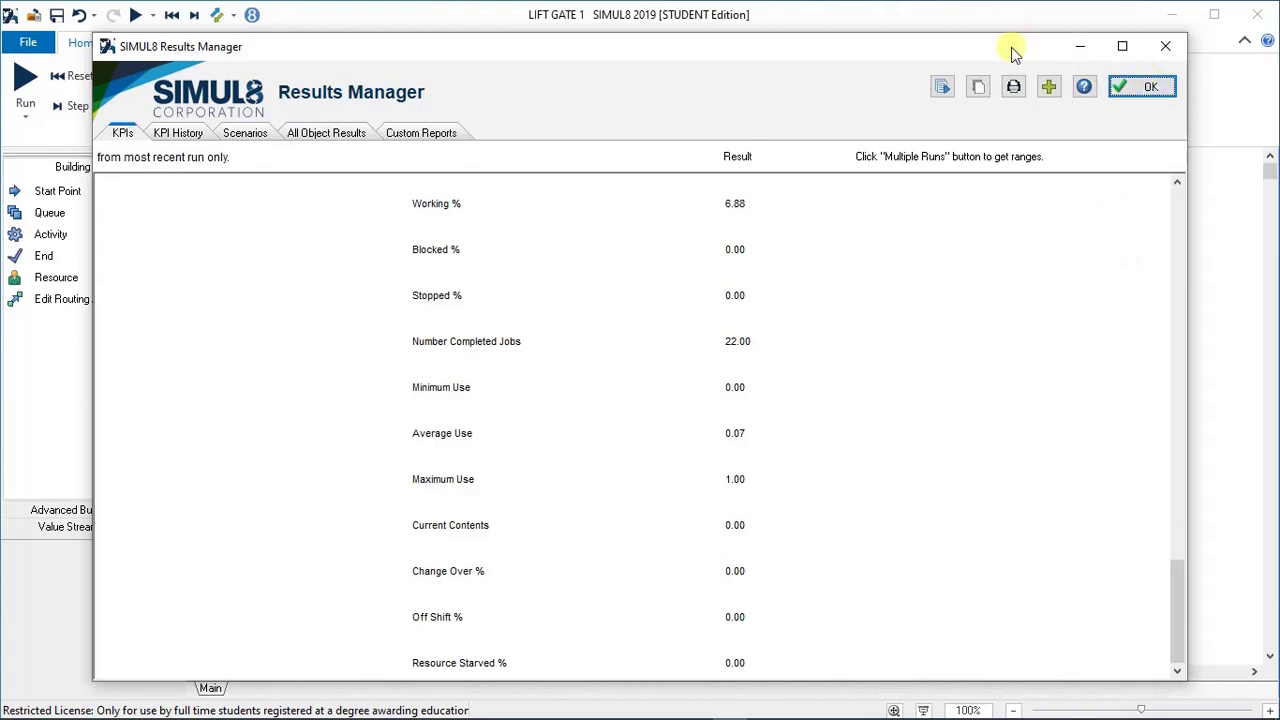
- Resize and reposition the Results Manager window, then close it to return to the LIFT GATE 1 model
{"action": "left_click_drag", "start_coordinate": [1011, 33], "coordinate": [1049, 475]}
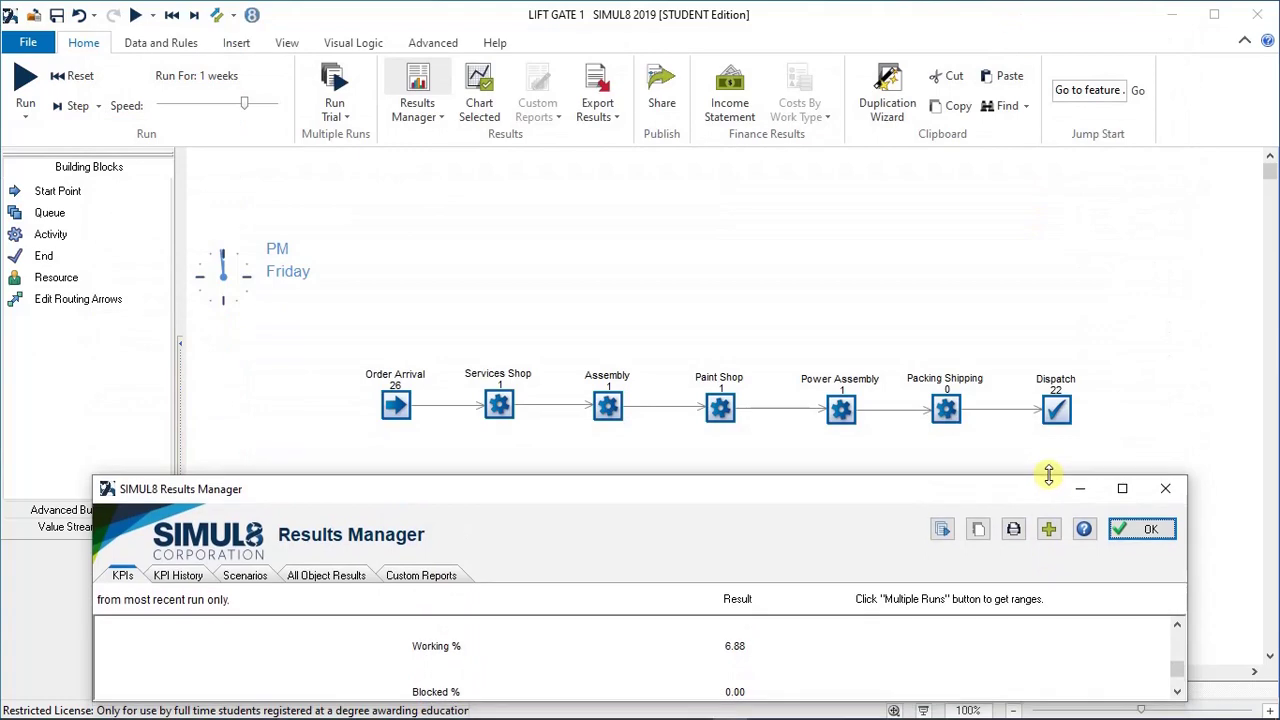
{"action": "left_click_drag", "start_coordinate": [849, 484], "coordinate": [910, 31]}
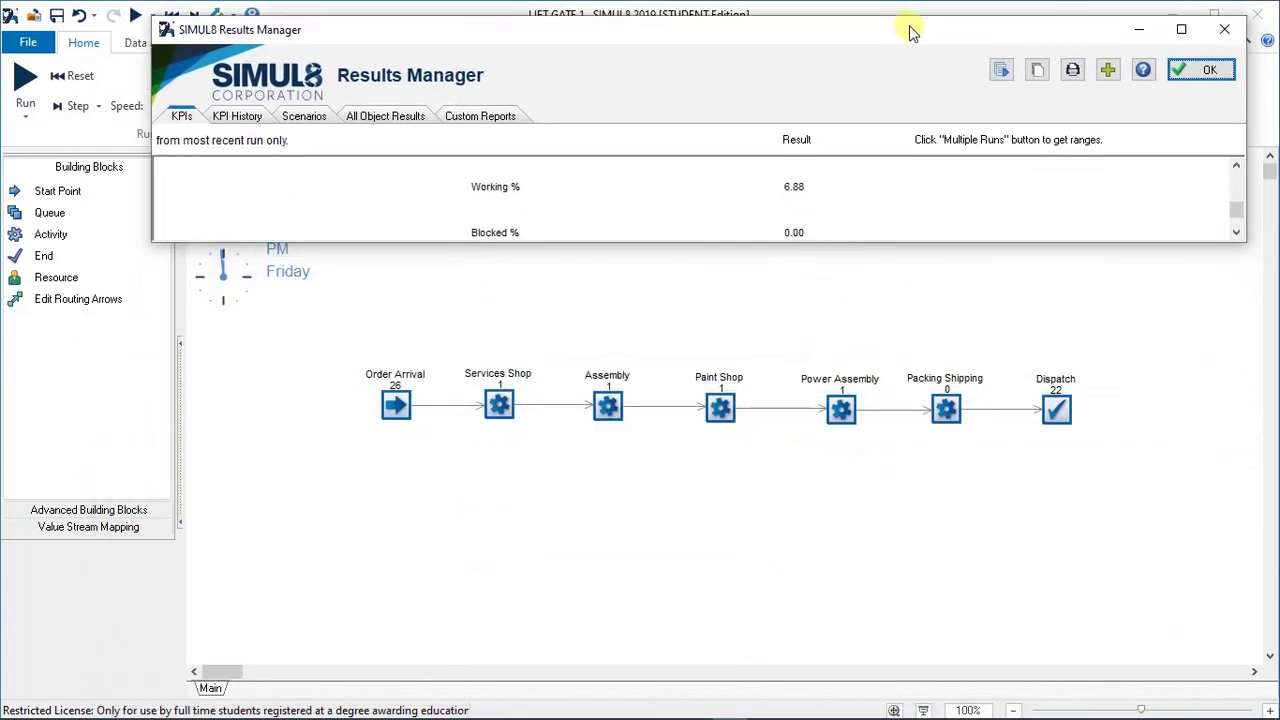
{"action": "left_click", "coordinate": [963, 238]}
{"action": "left_click_drag", "start_coordinate": [977, 290], "coordinate": [977, 293]}
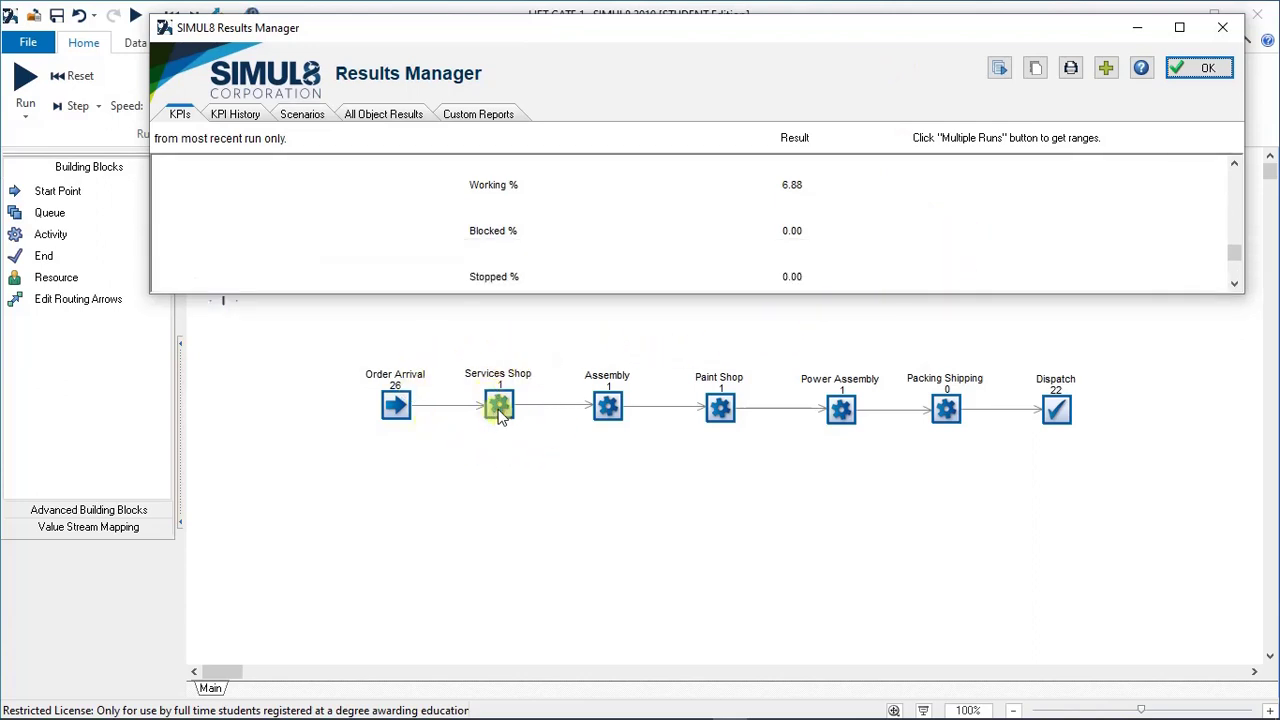
{"action": "left_click", "coordinate": [1208, 68]}
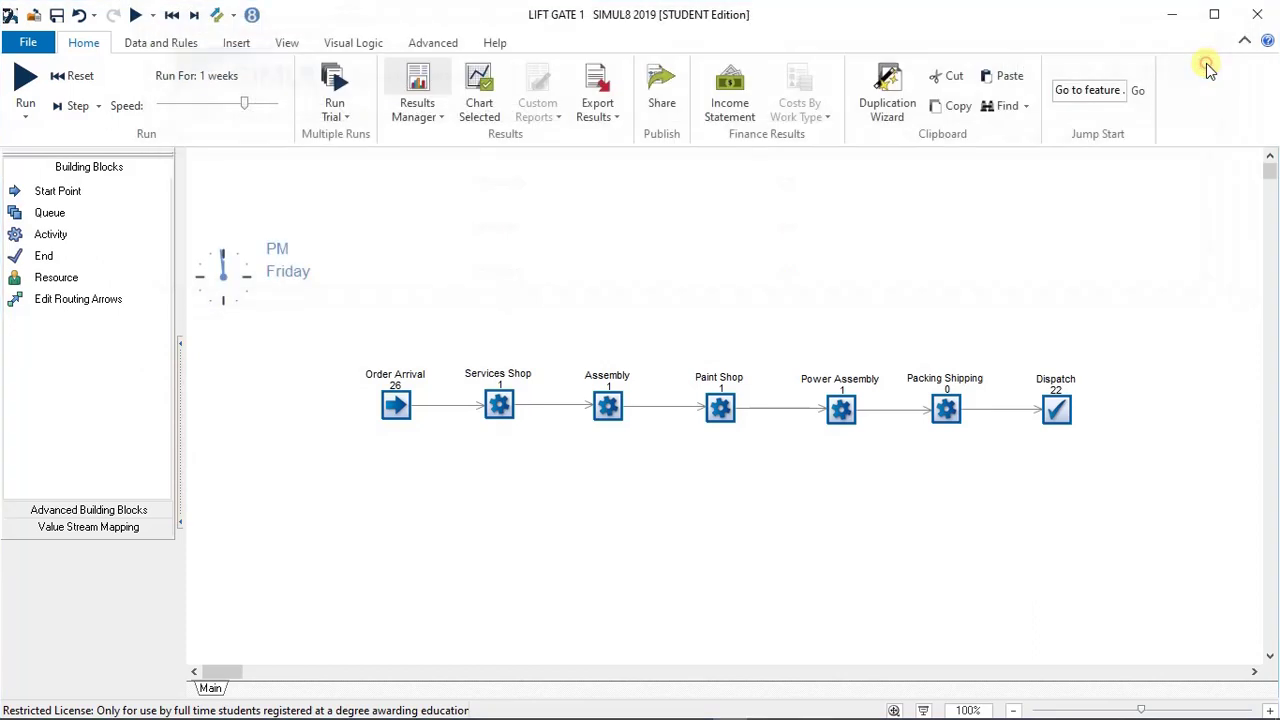
- Open the Services Shop activity's results, showing 25 completed jobs and 63.77% working
{"action": "left_click", "coordinate": [505, 401]}
{"action": "double_click", "coordinate": [510, 396]}
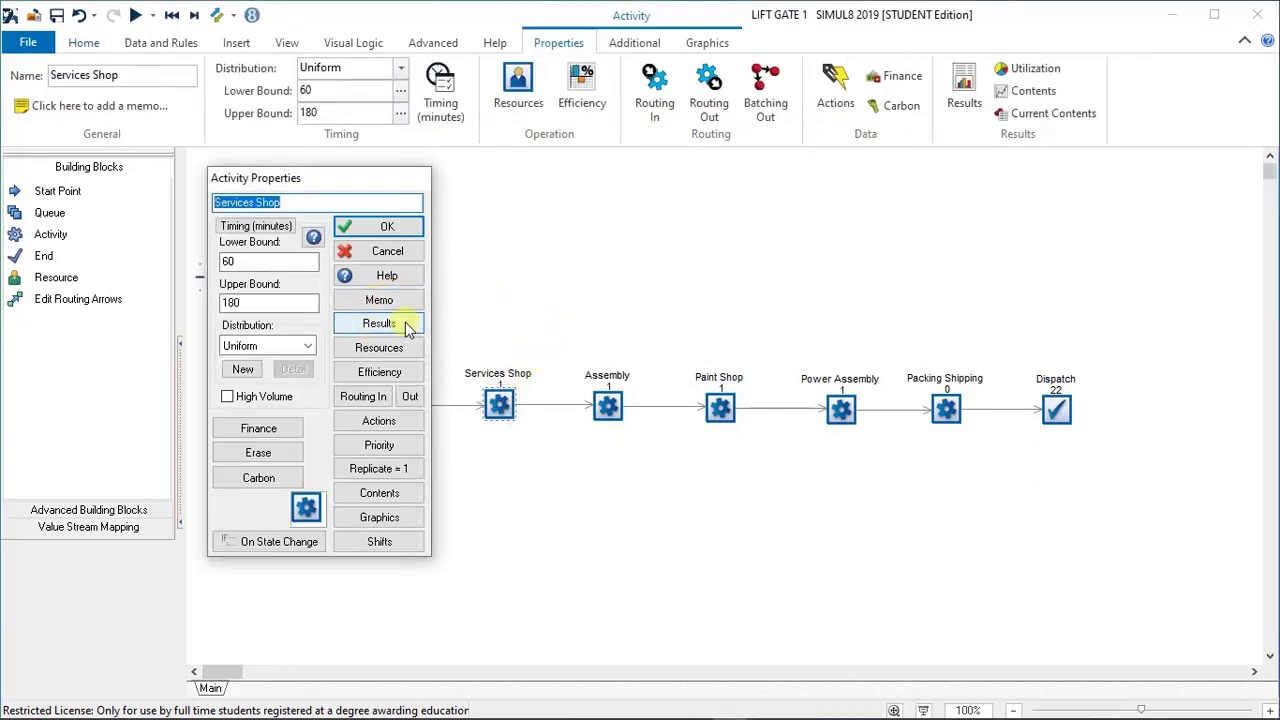
{"action": "left_click", "coordinate": [405, 326]}
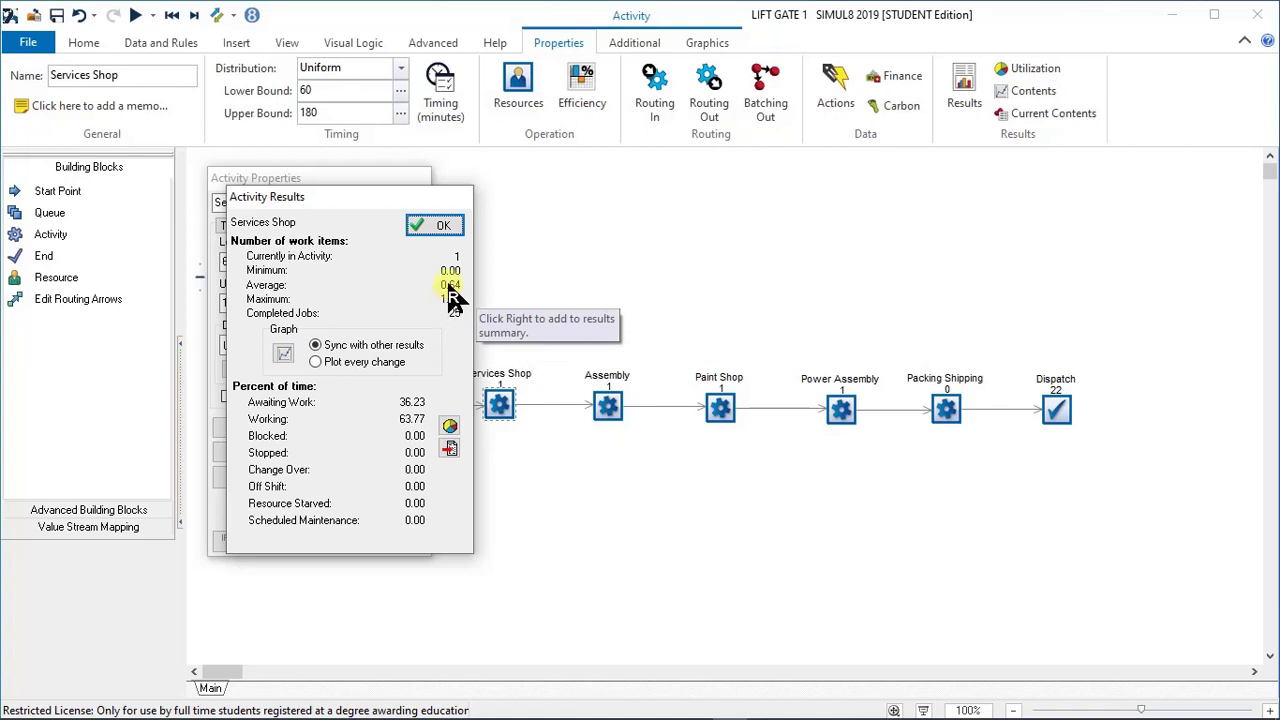
- Add Services Shop's Average Use, Number Completed Jobs, Waiting, Working, Stopped and Blocked % as KPIs
{"action": "right_click", "coordinate": [450, 290]}
{"action": "right_click", "coordinate": [453, 313]}
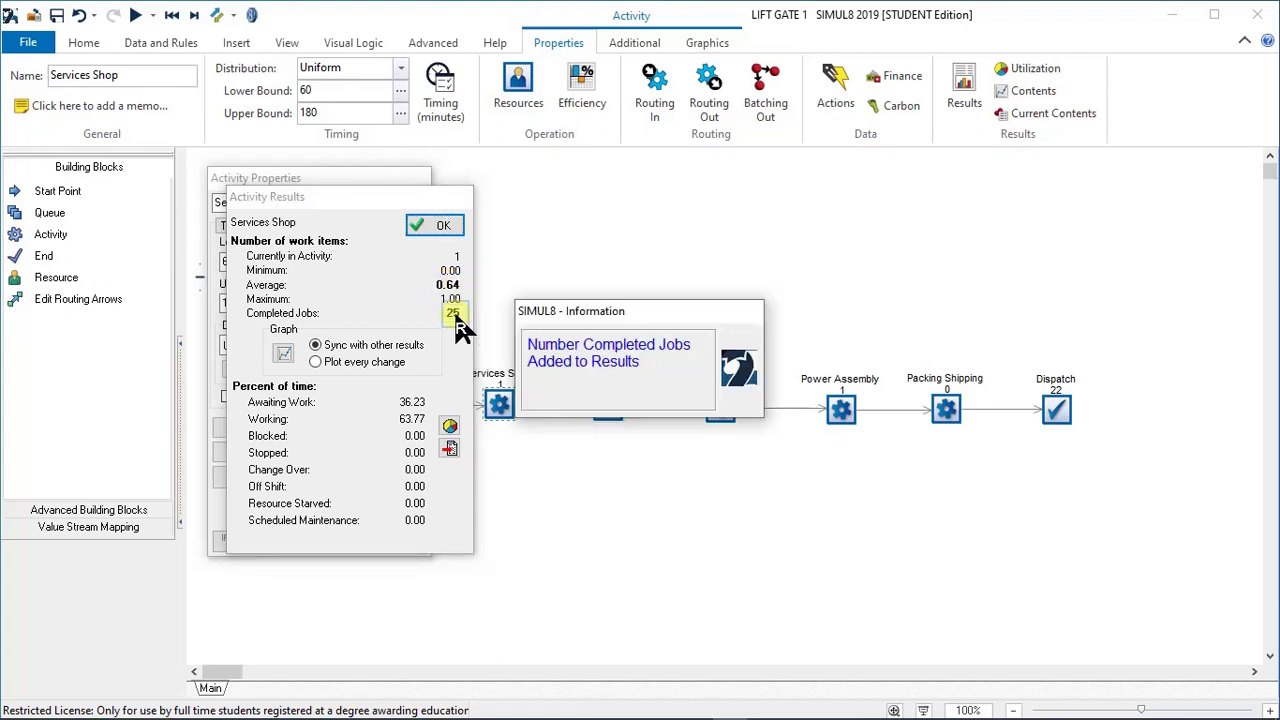
{"action": "right_click", "coordinate": [413, 402]}
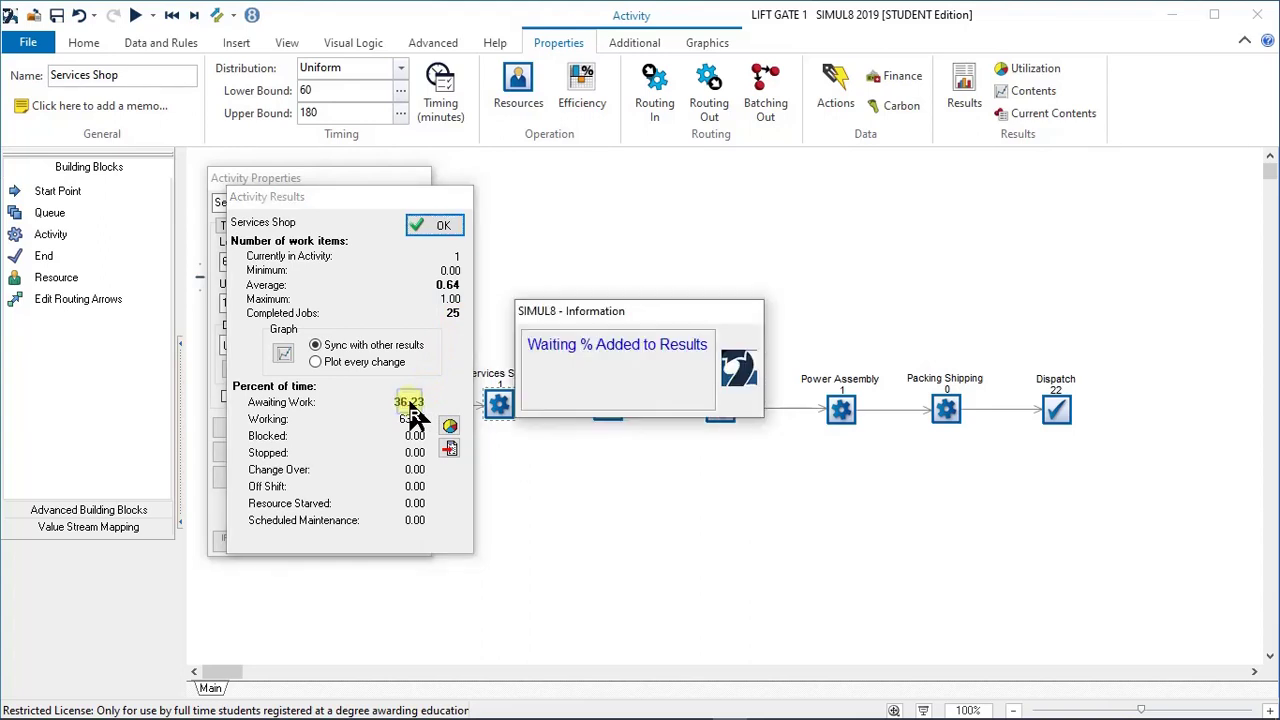
{"action": "right_click", "coordinate": [411, 422]}
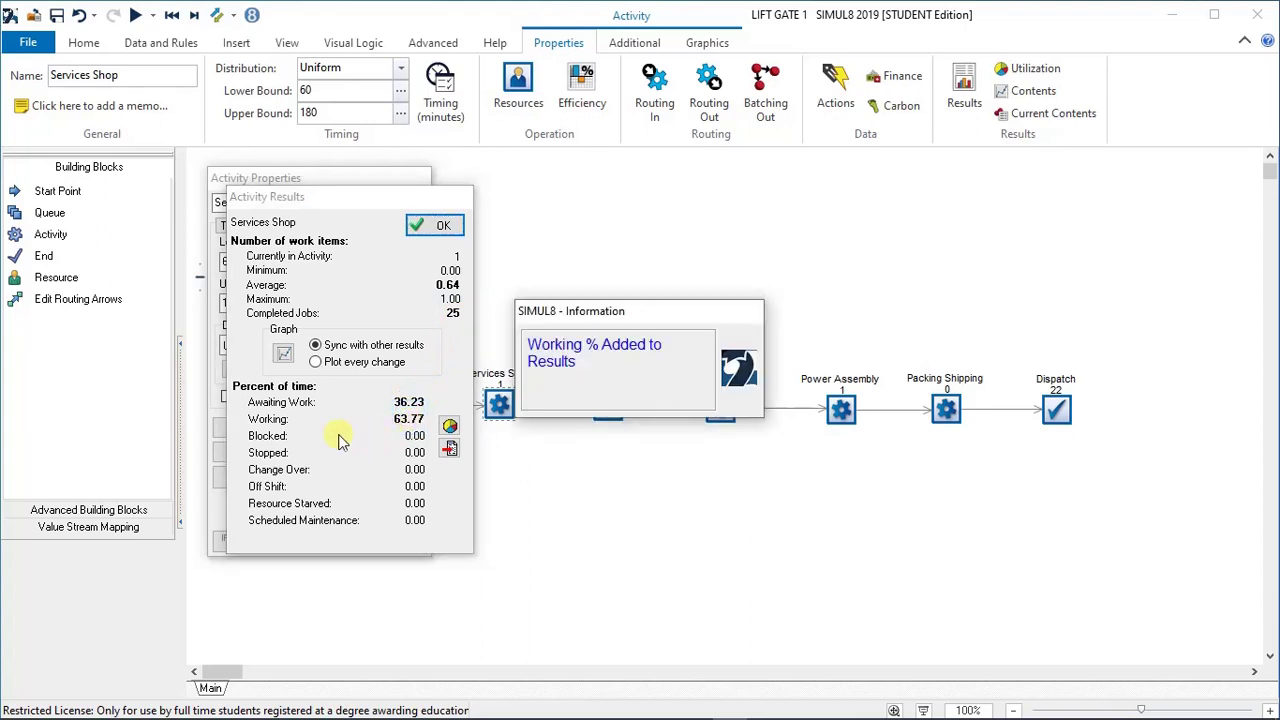
{"action": "right_click", "coordinate": [415, 456]}
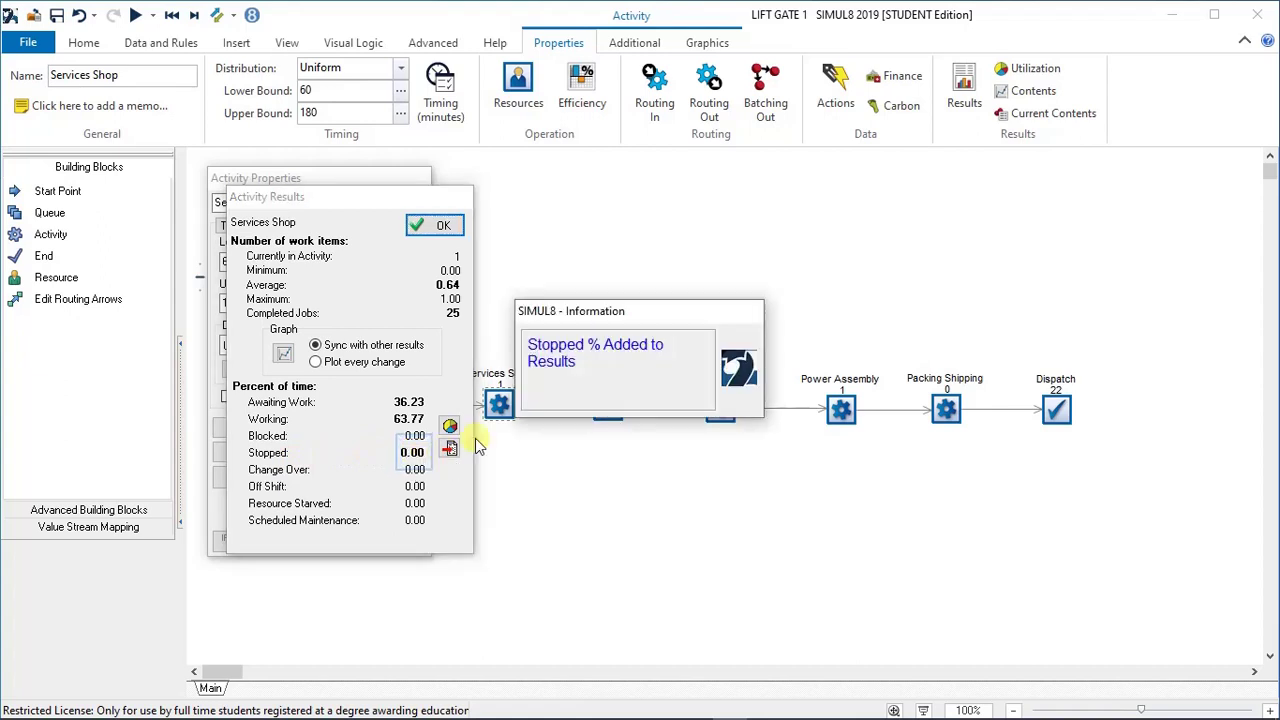
{"action": "right_click", "coordinate": [421, 446]}
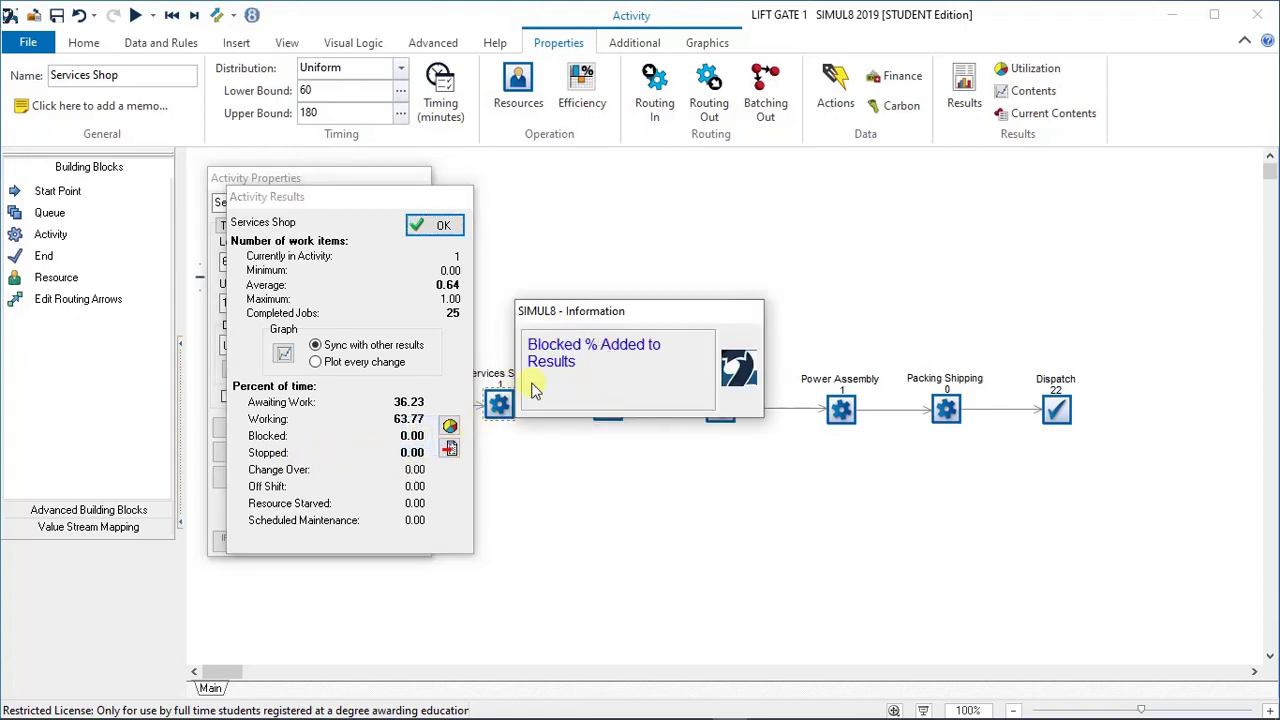
- Close the Services Shop results and properties dialogs, returning to the model canvas
{"action": "left_click", "coordinate": [437, 236]}
{"action": "left_click_drag", "start_coordinate": [437, 230], "coordinate": [652, 185]}
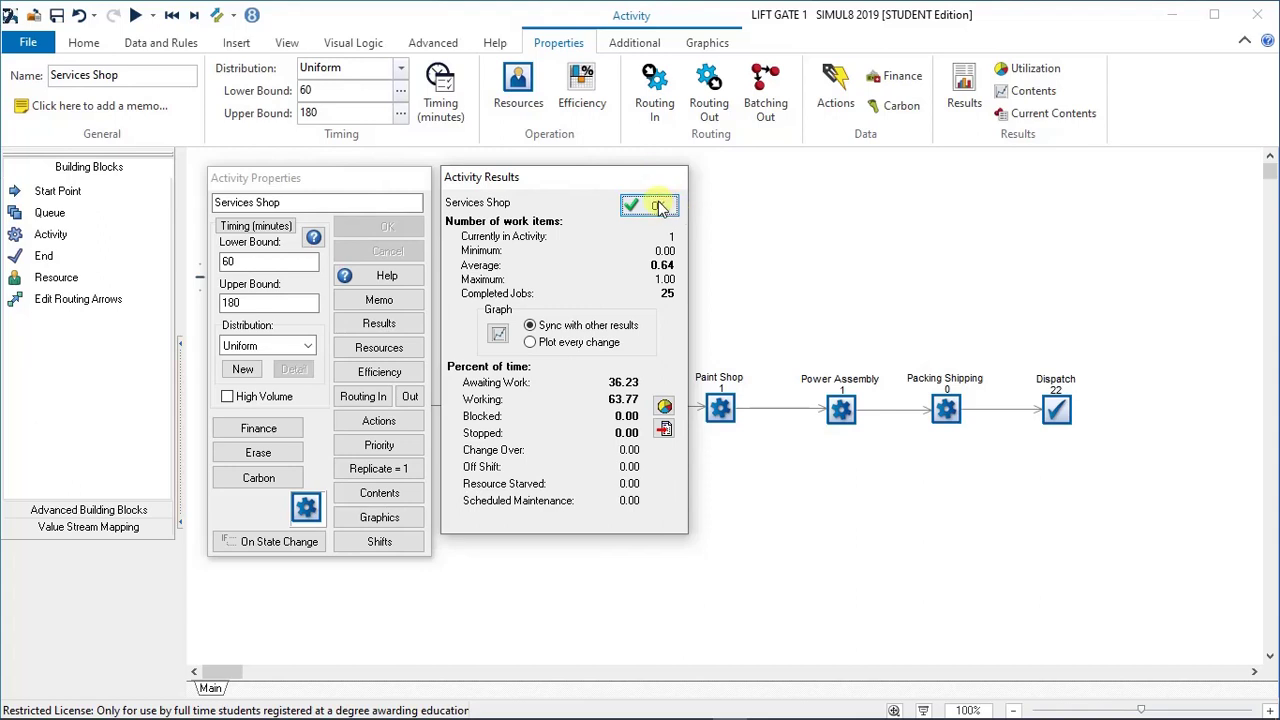
{"action": "left_click", "coordinate": [658, 206]}
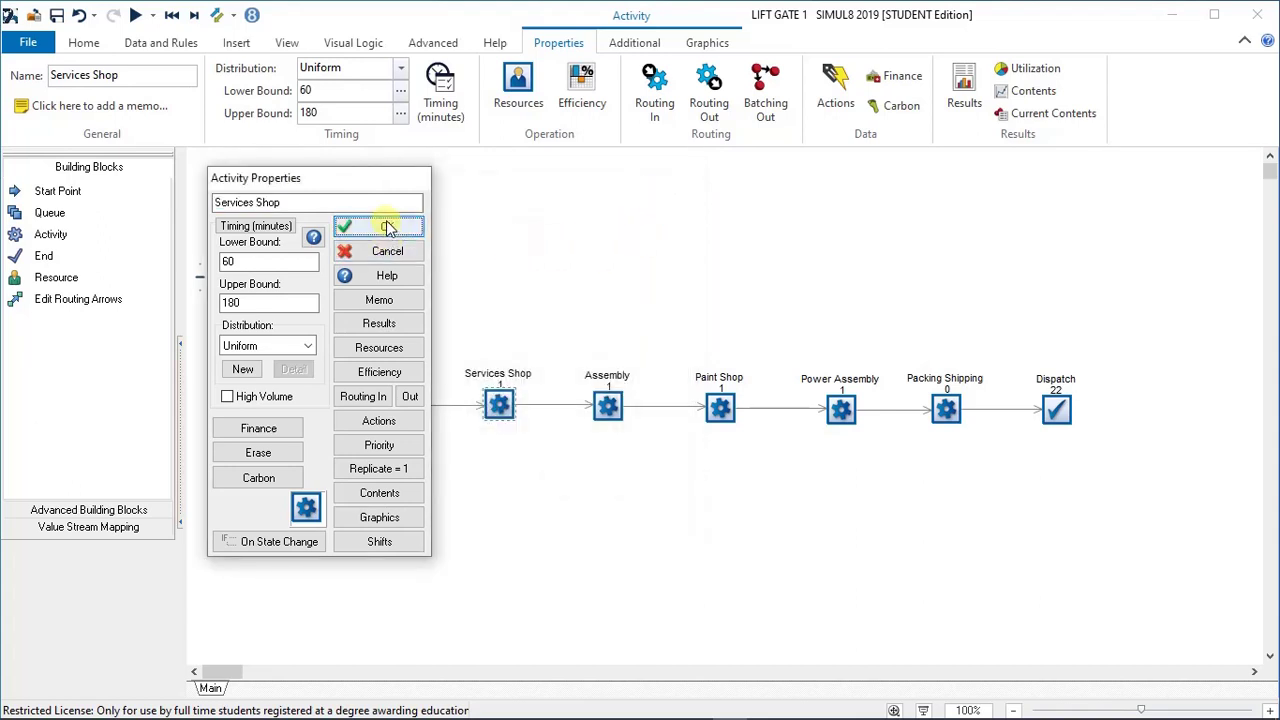
{"action": "left_click", "coordinate": [388, 229]}
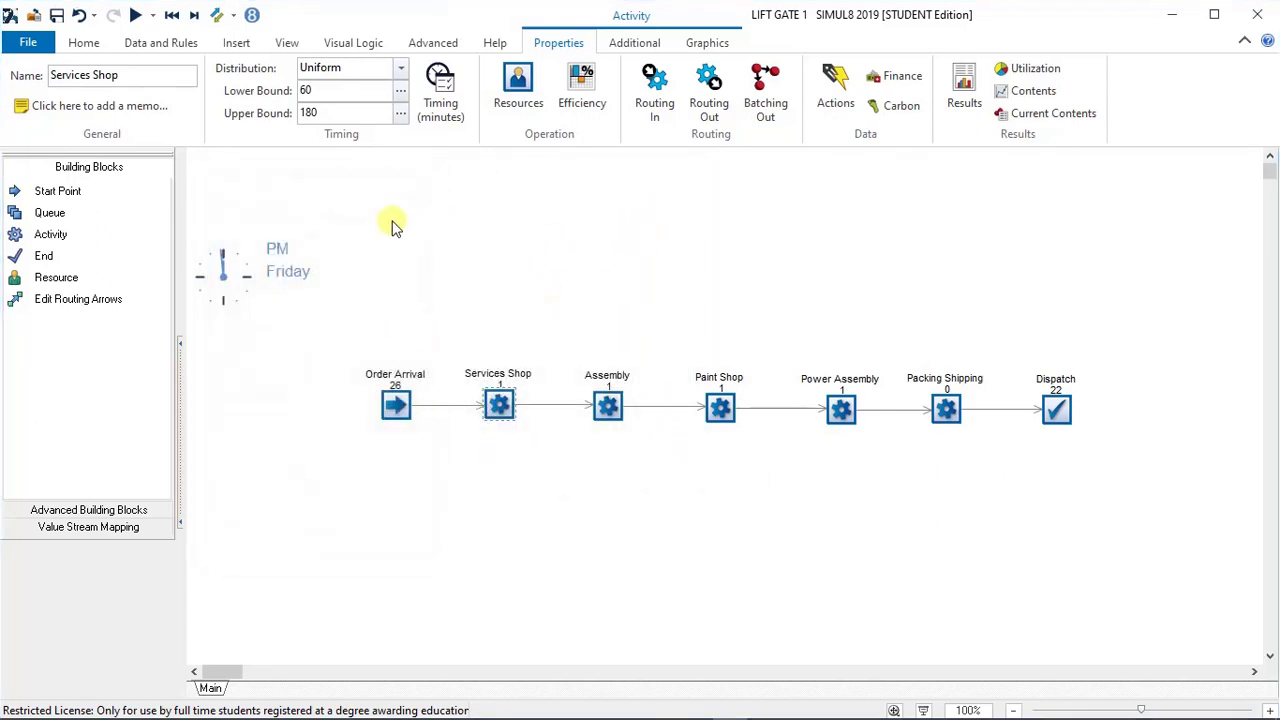
- Reopen the KPI results and scroll to the Services Shop entries (Average Use 0.64, Working % 63.77)
{"action": "left_click", "coordinate": [83, 43]}
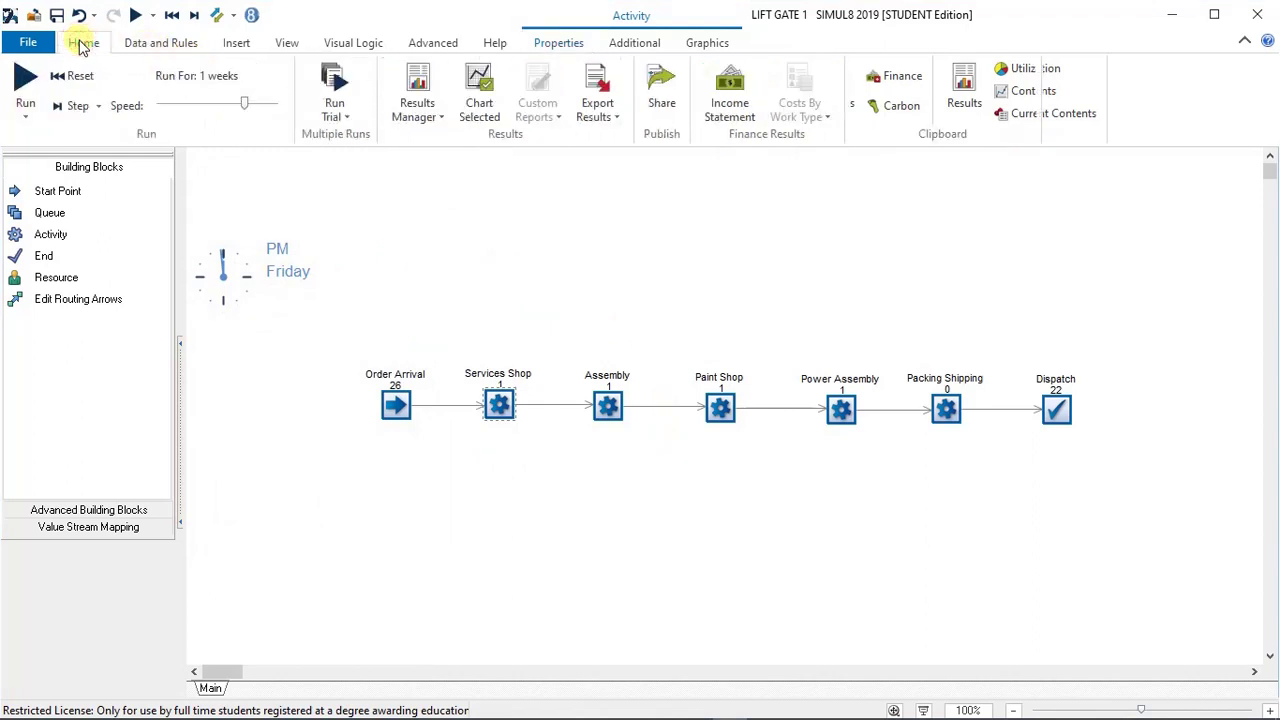
{"action": "left_click", "coordinate": [417, 82]}
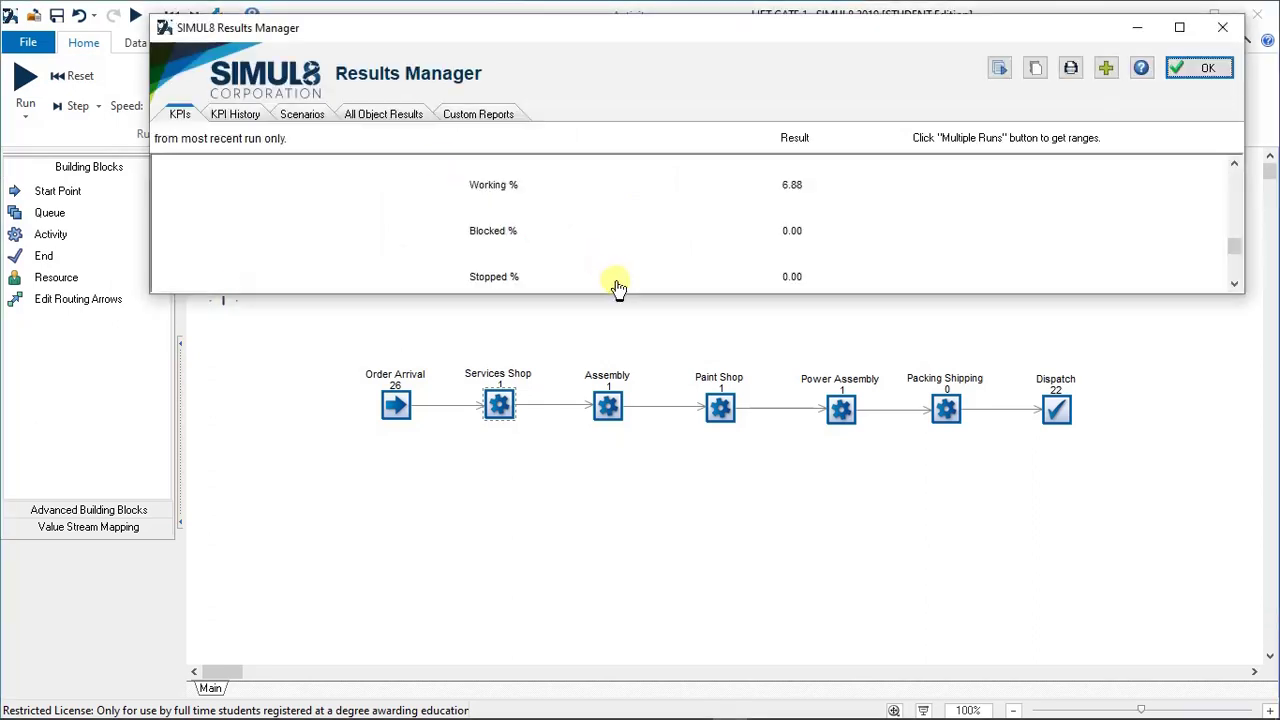
{"action": "left_click_drag", "start_coordinate": [620, 296], "coordinate": [626, 543]}
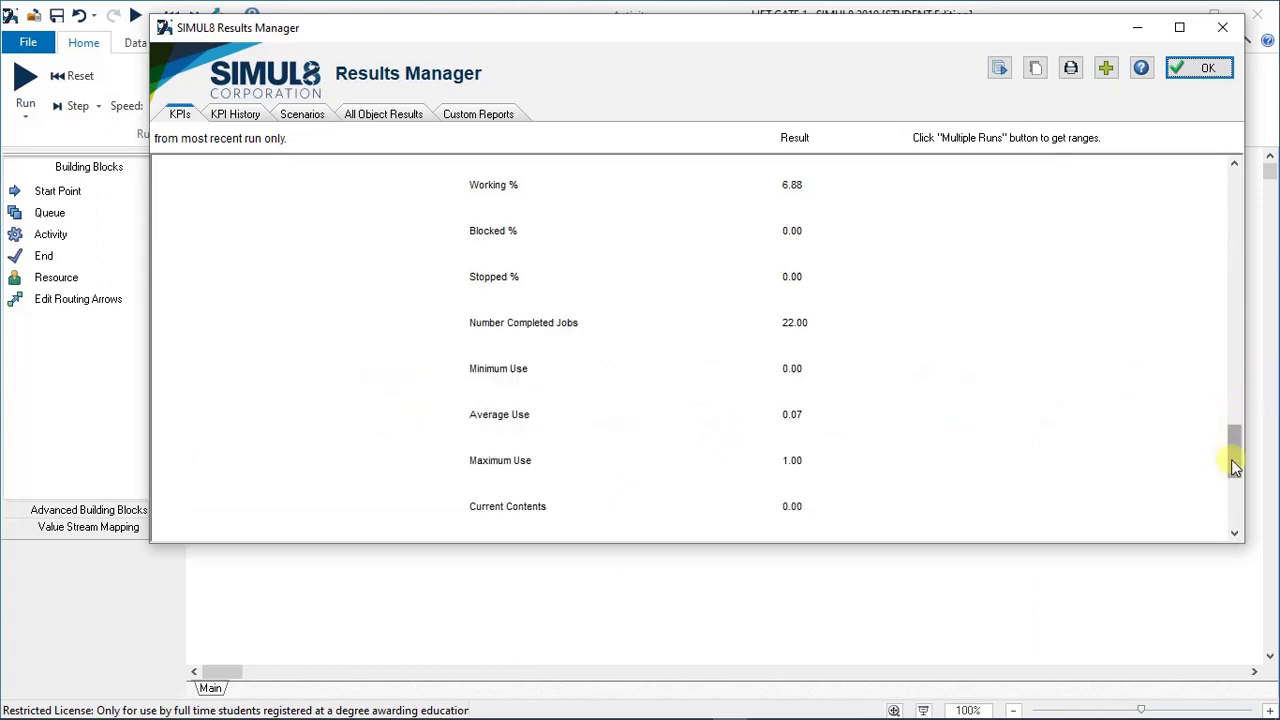
{"action": "left_click_drag", "start_coordinate": [1234, 466], "coordinate": [1229, 189]}
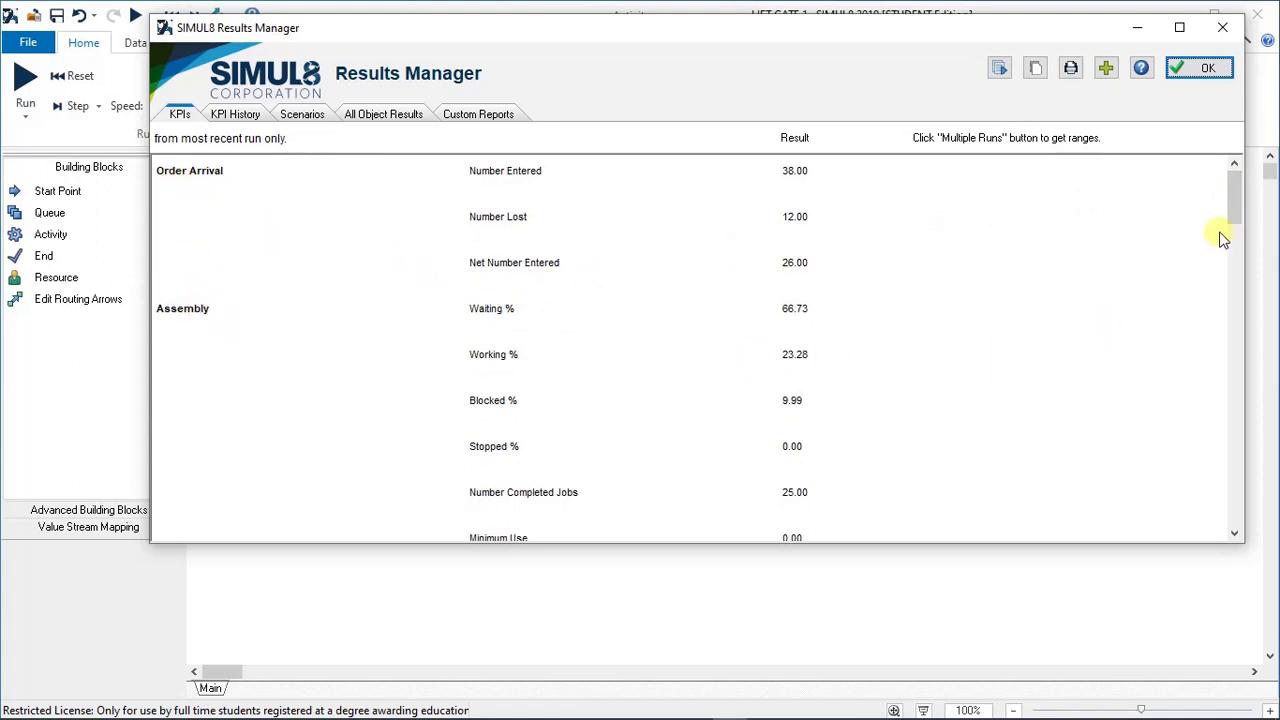
{"action": "left_click_drag", "start_coordinate": [1236, 226], "coordinate": [1237, 255]}
{"action": "scroll", "coordinate": [1052, 348], "scroll_direction": "down", "scroll_amount": 10}
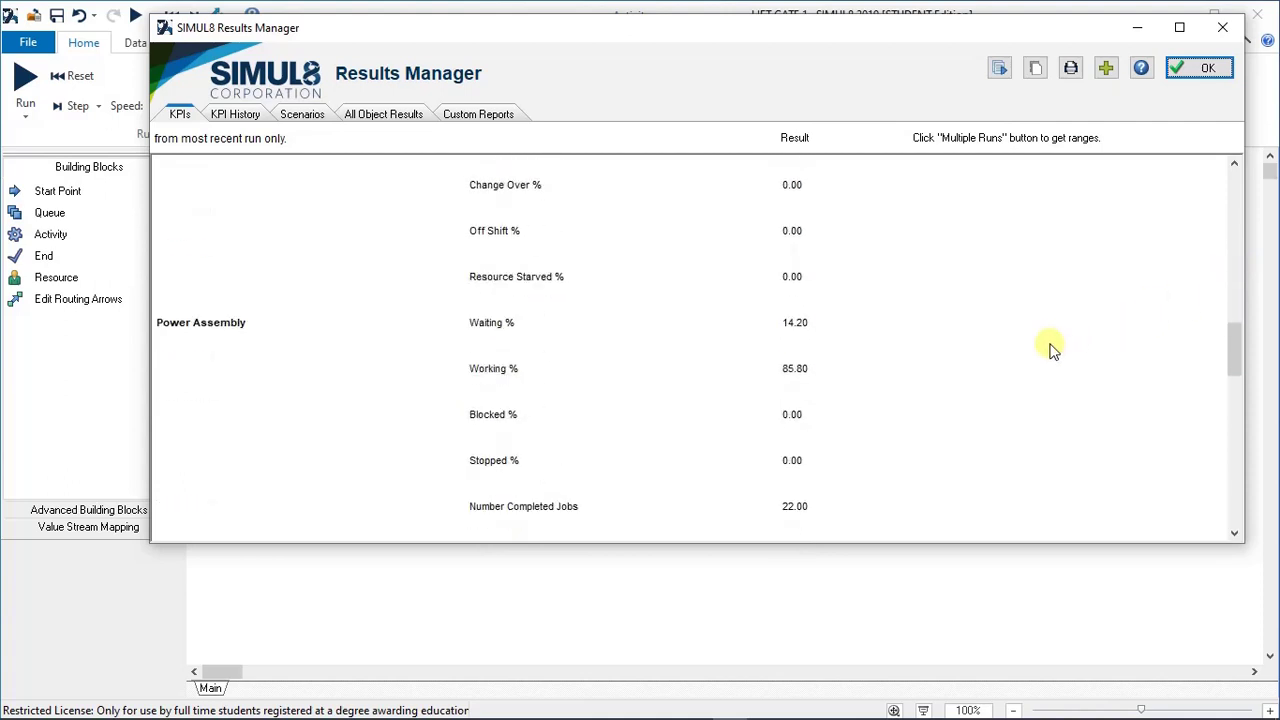
{"action": "scroll", "coordinate": [1052, 348], "scroll_direction": "down", "scroll_amount": 5}
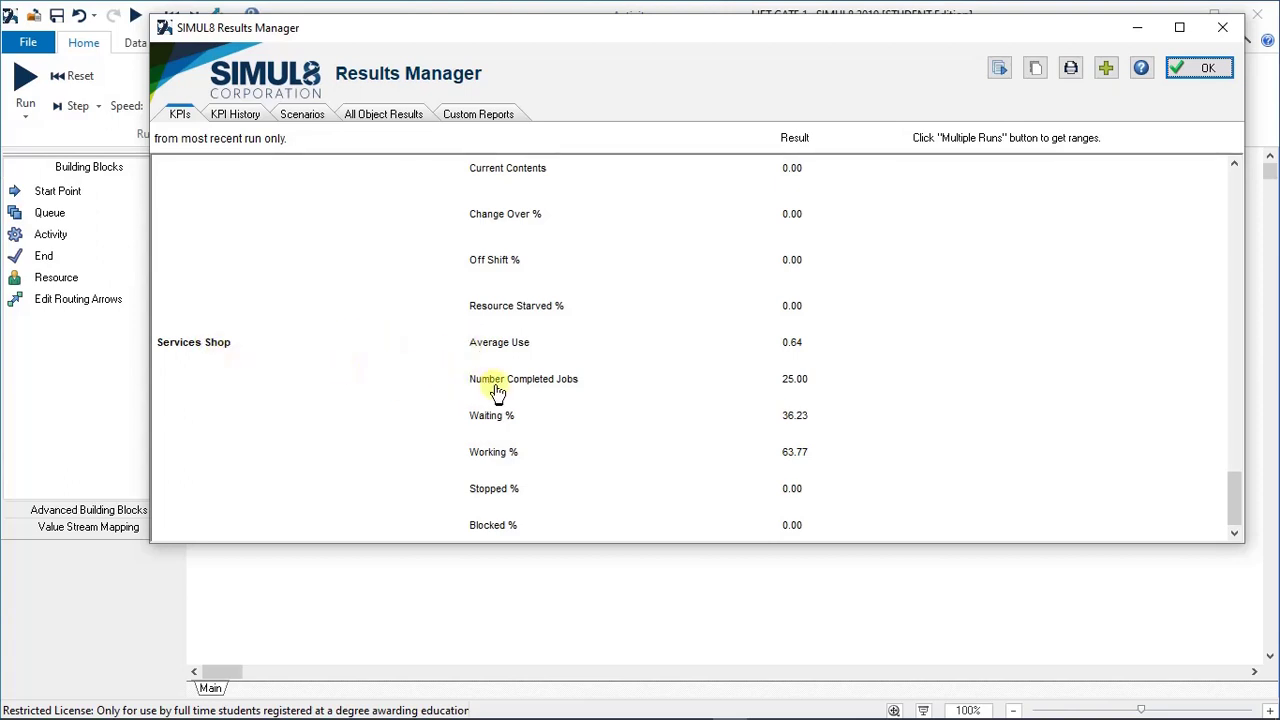
- Try moving the Number Completed Jobs KPI row, then switch to the KPI History view
{"action": "left_click_drag", "start_coordinate": [497, 387], "coordinate": [497, 243]}
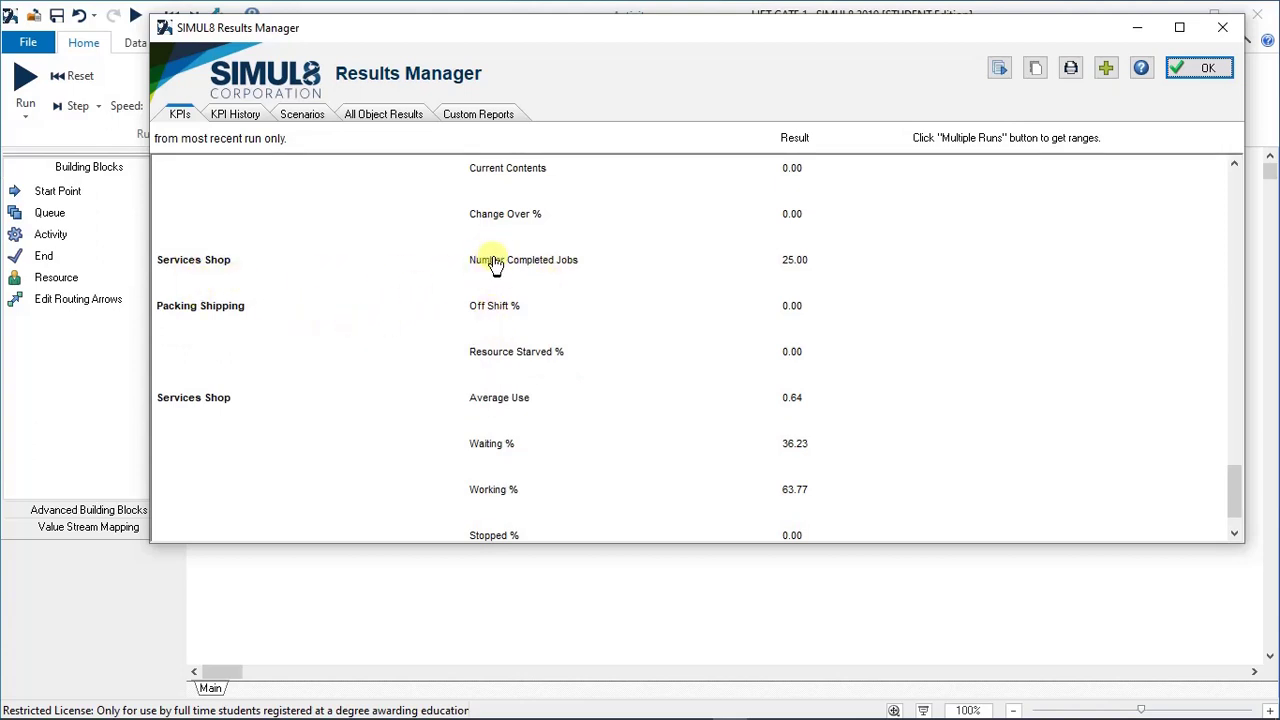
{"action": "left_click_drag", "start_coordinate": [491, 258], "coordinate": [505, 428]}
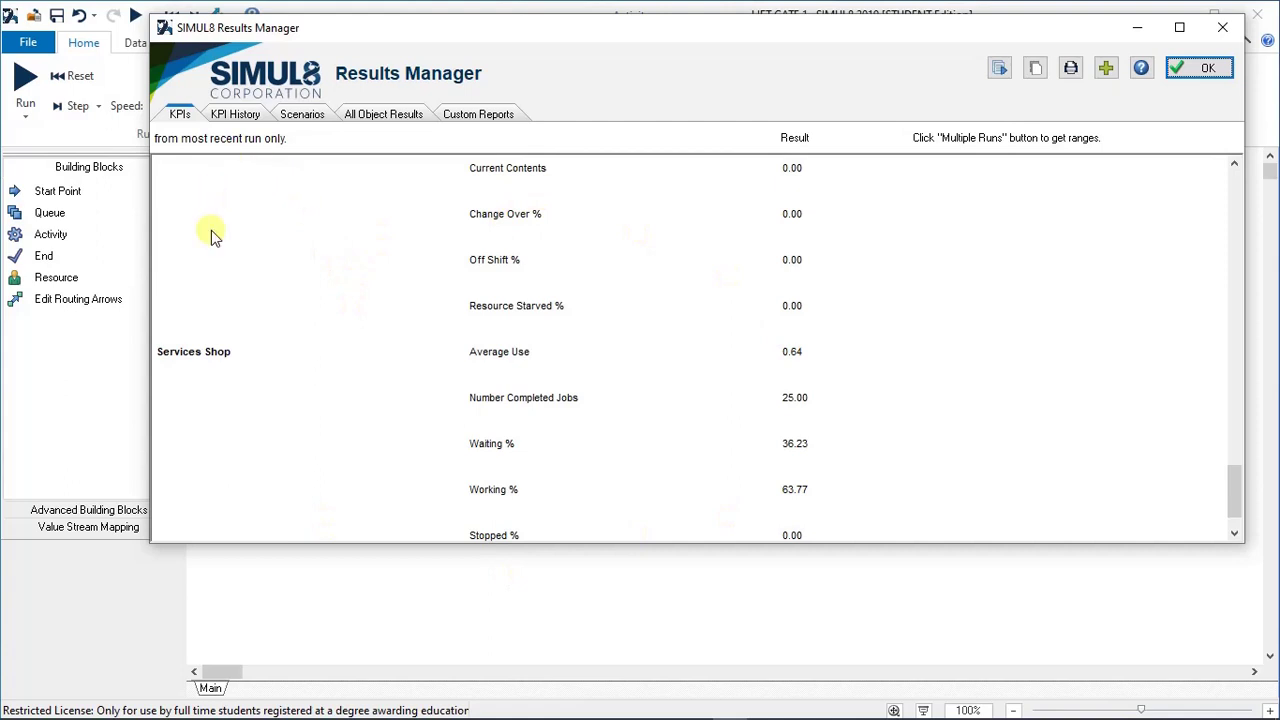
{"action": "left_click", "coordinate": [236, 115]}
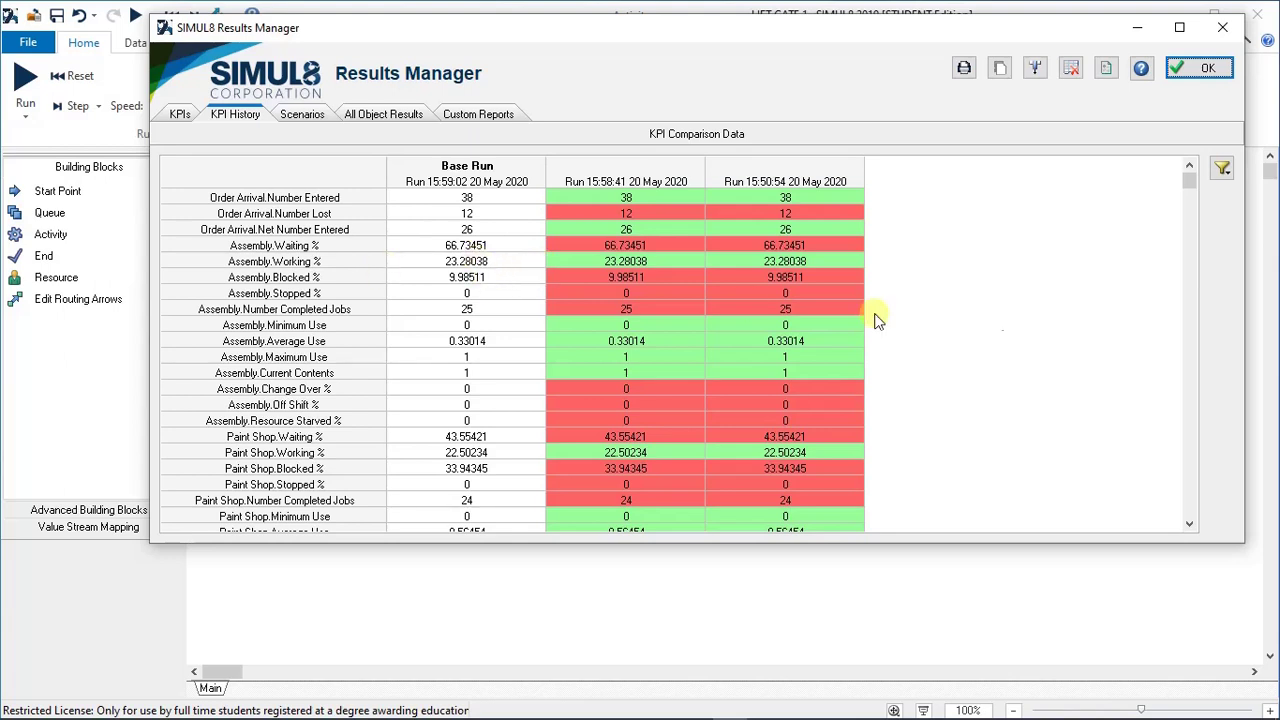
- Scroll KPI History to the bottom, confirming every Services Shop KPI reads 0 across all runs
{"action": "left_click", "coordinate": [1191, 183]}
{"action": "left_click_drag", "start_coordinate": [1193, 182], "coordinate": [1200, 518]}
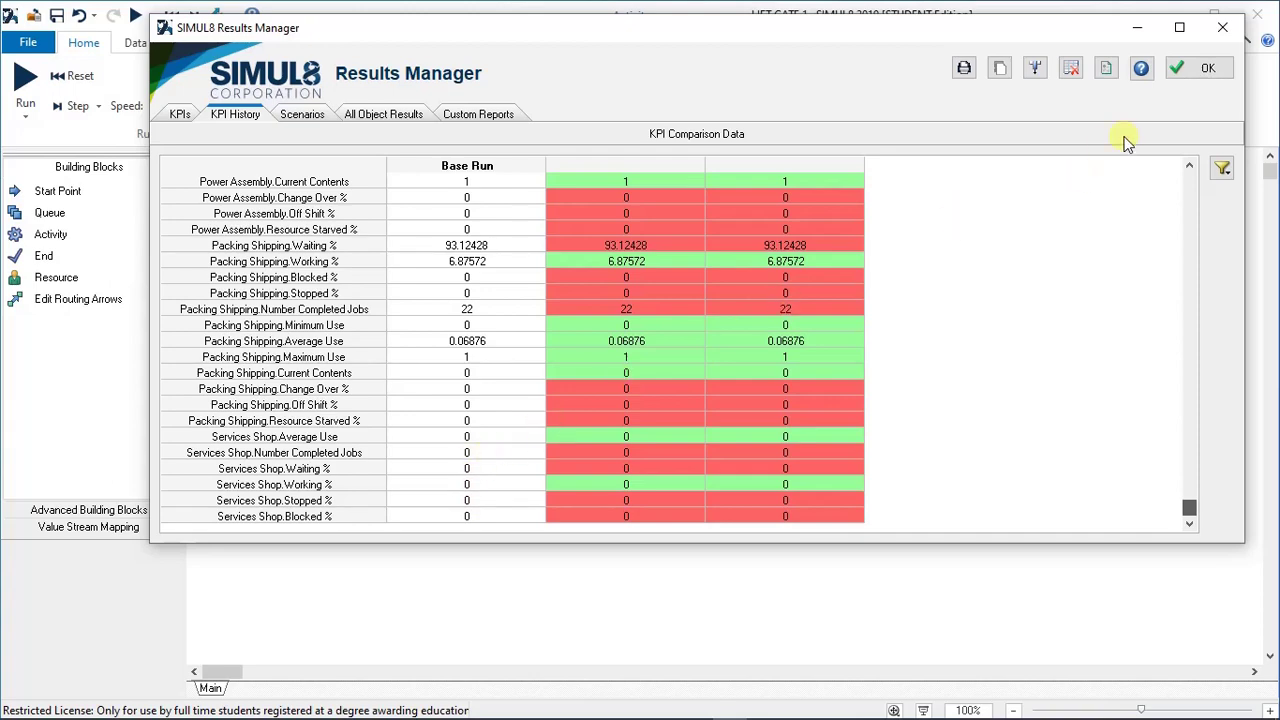
- Close the results, reset the model and re-run the week at maximum speed until Friday PM
{"action": "left_click", "coordinate": [1210, 70]}
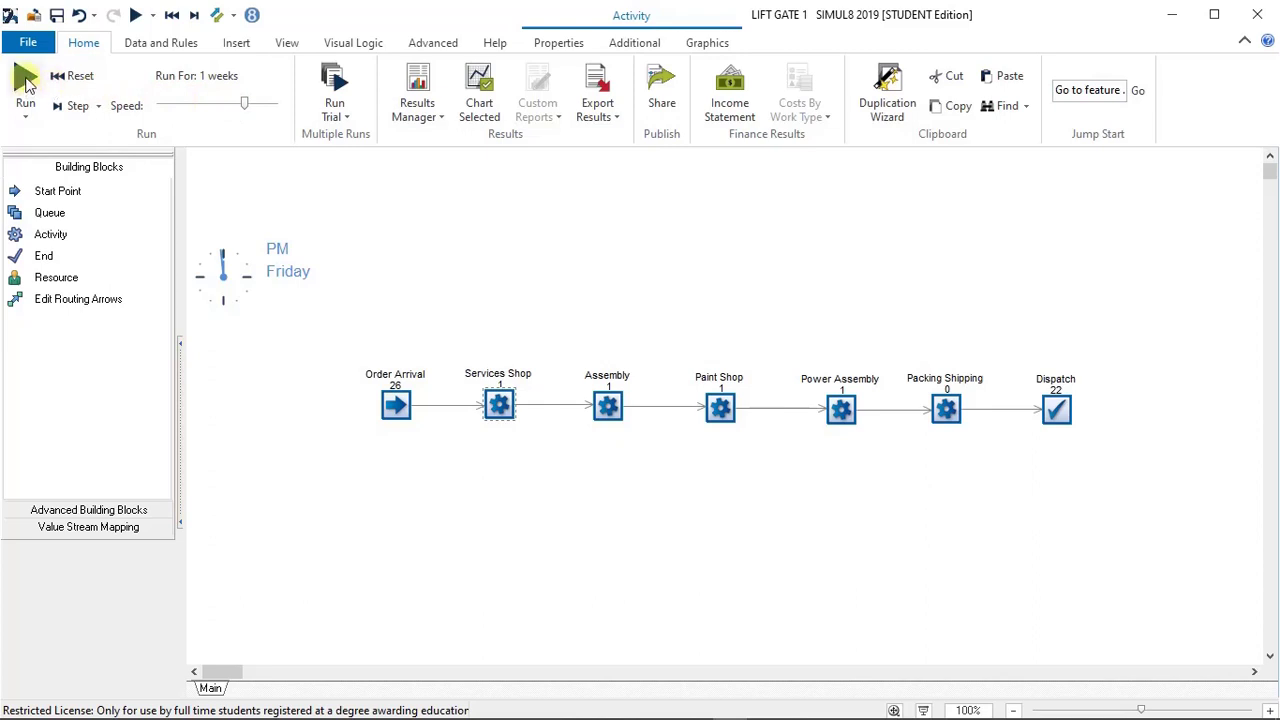
{"action": "left_click", "coordinate": [72, 77]}
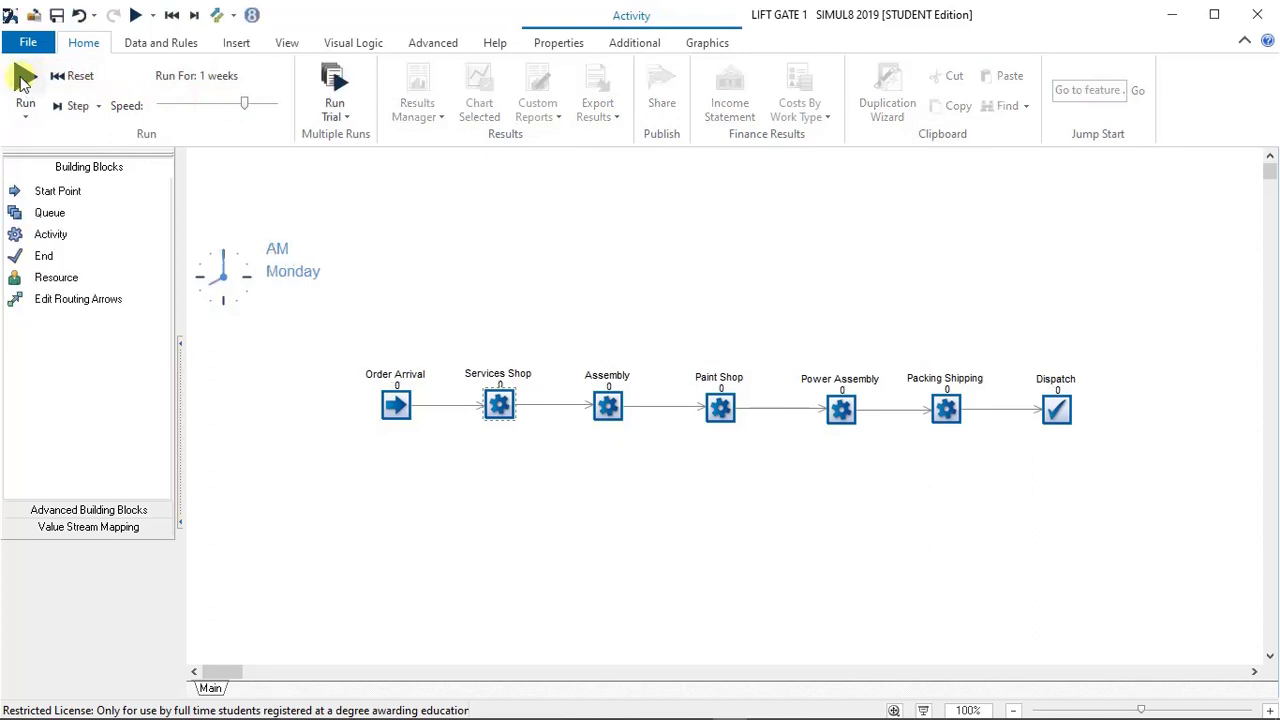
{"action": "left_click", "coordinate": [40, 88]}
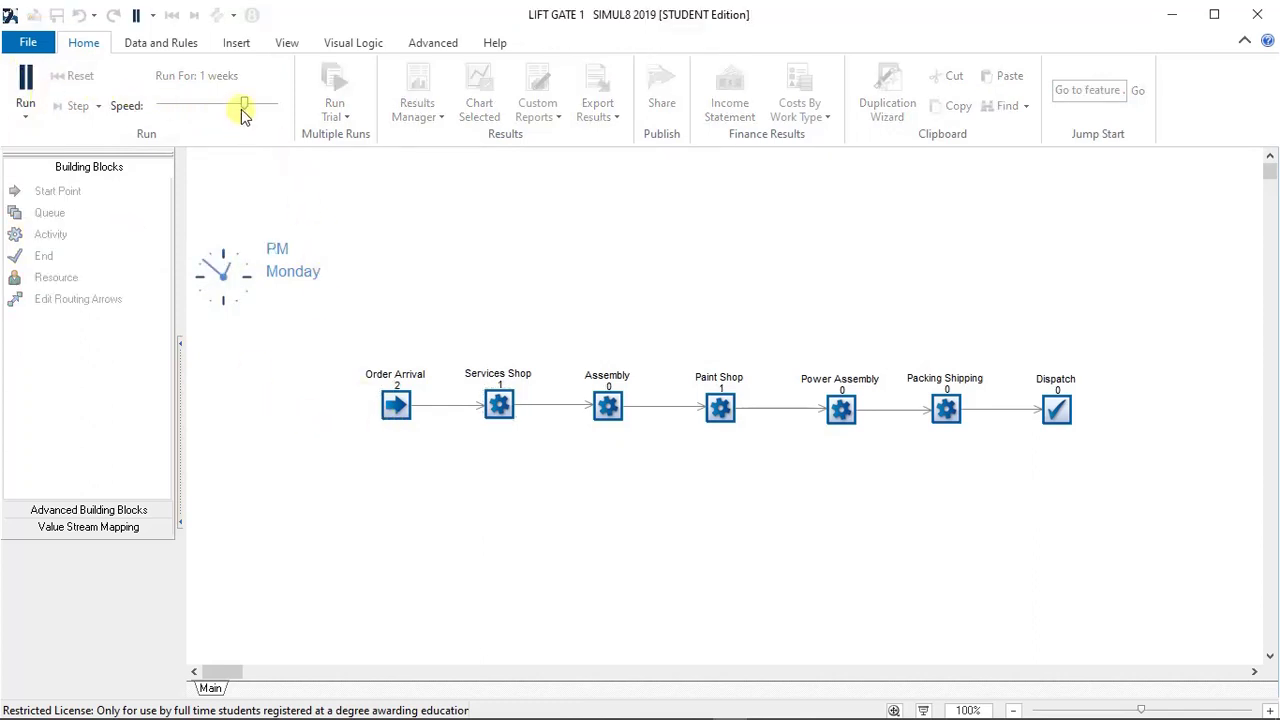
{"action": "left_click_drag", "start_coordinate": [245, 104], "coordinate": [285, 120]}
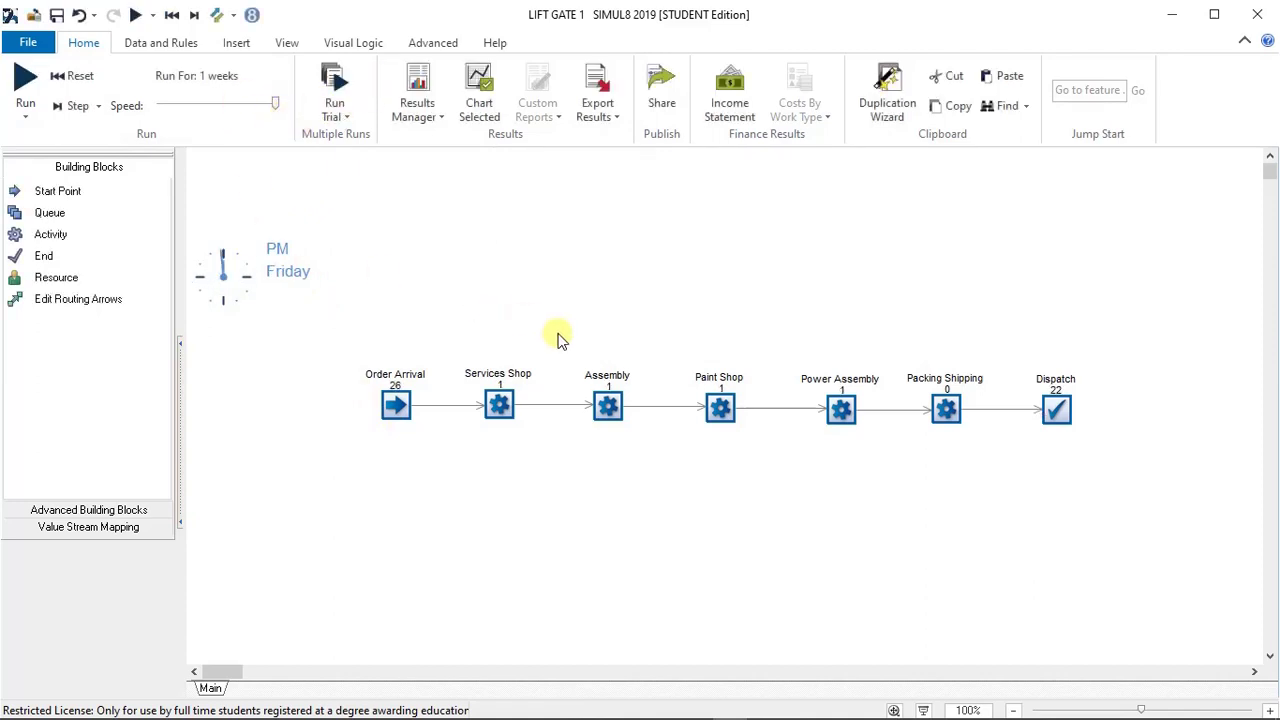
- Show the new run's KPI History and scroll to Services Shop rows showing 25 completed jobs
{"action": "left_click", "coordinate": [419, 84]}
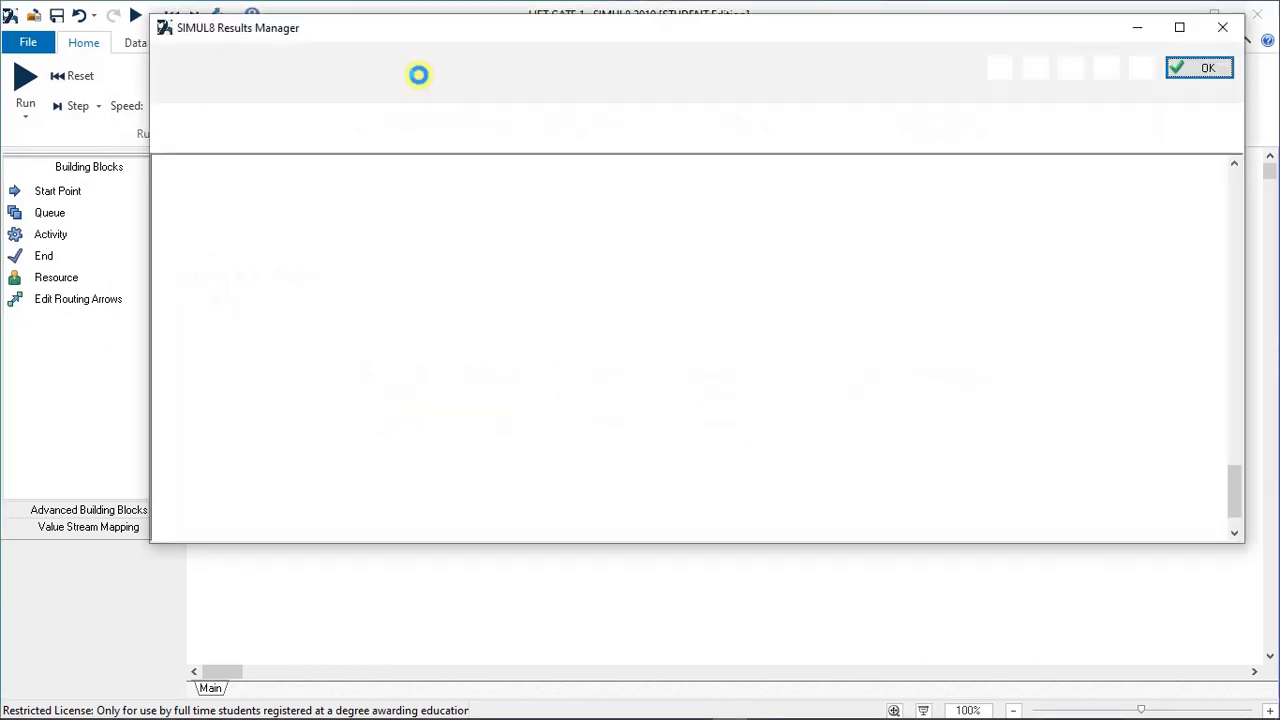
{"action": "left_click", "coordinate": [236, 115]}
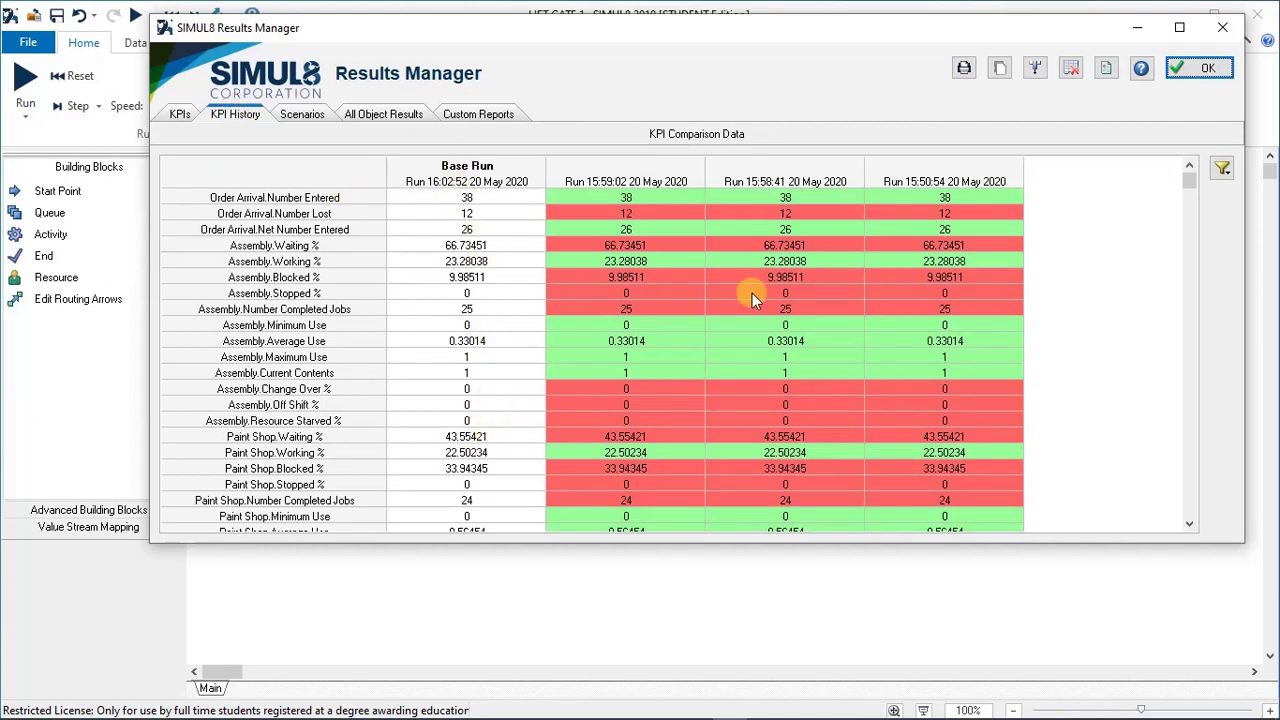
{"action": "left_click", "coordinate": [1191, 195]}
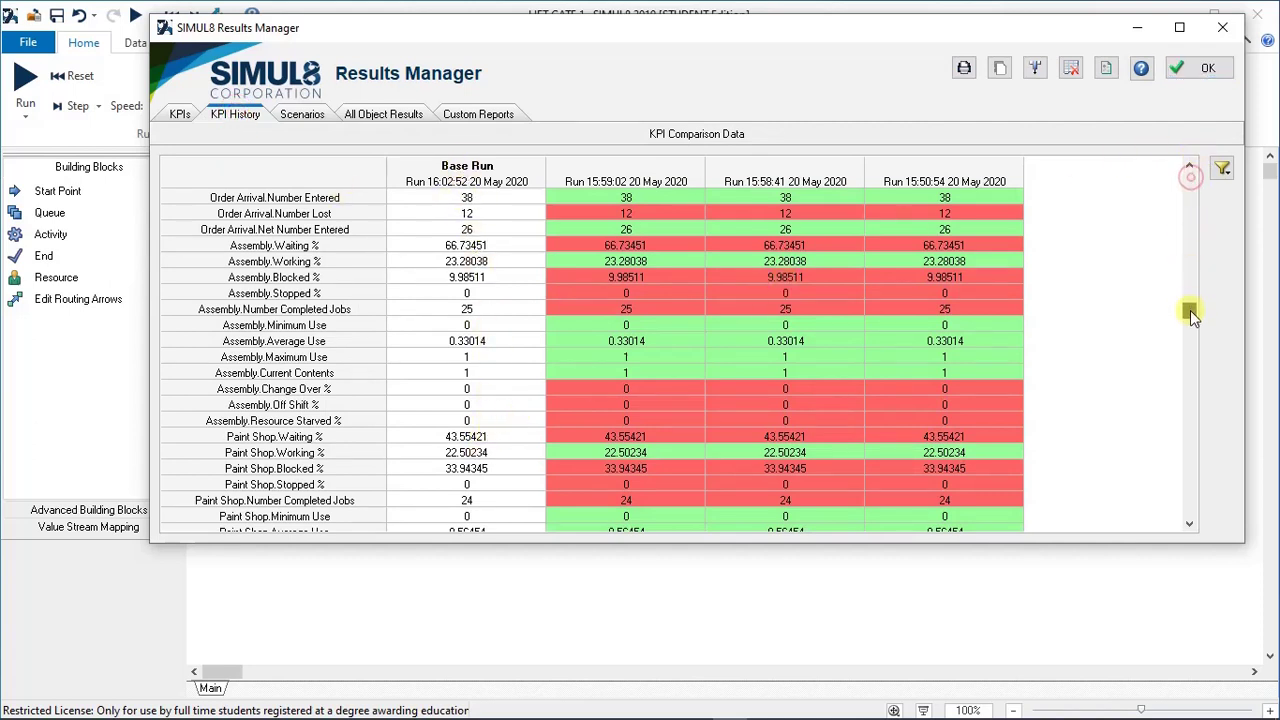
{"action": "left_click_drag", "start_coordinate": [1190, 318], "coordinate": [1199, 450]}
{"action": "left_click_drag", "start_coordinate": [1193, 508], "coordinate": [1190, 520]}
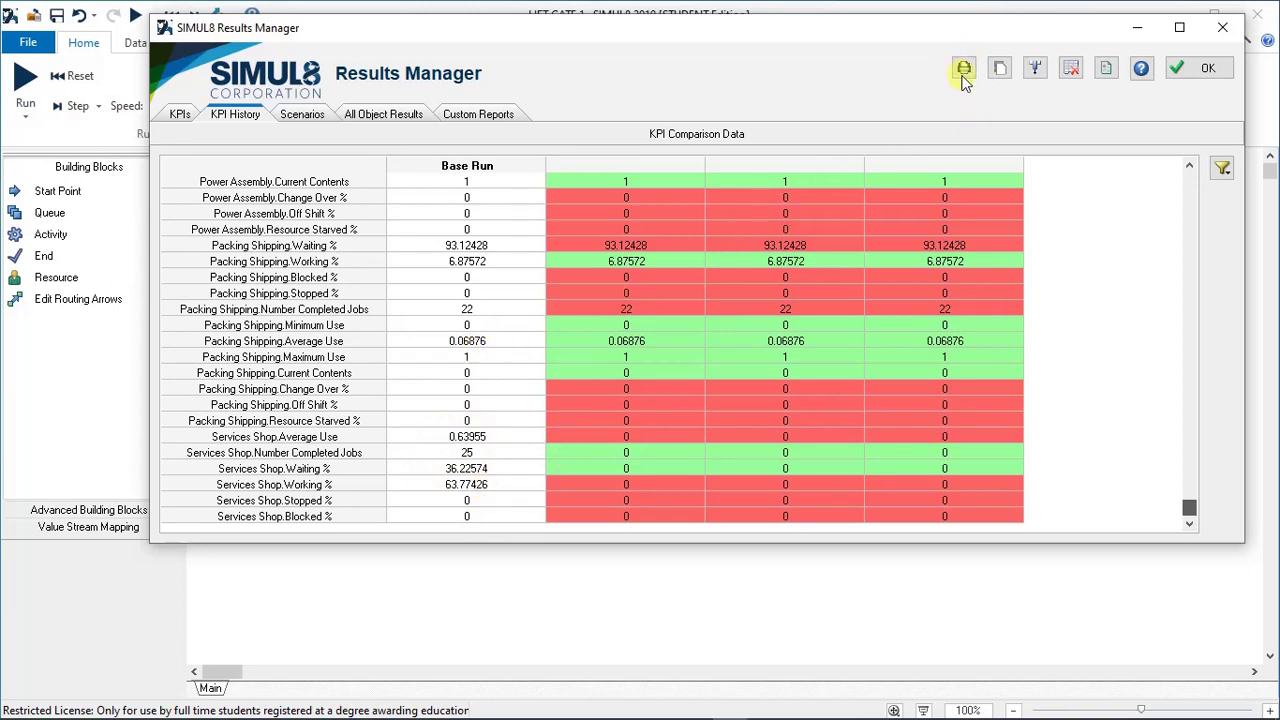
- Close the results view and go to File > Print > Print Setup
{"action": "left_click", "coordinate": [1208, 70]}
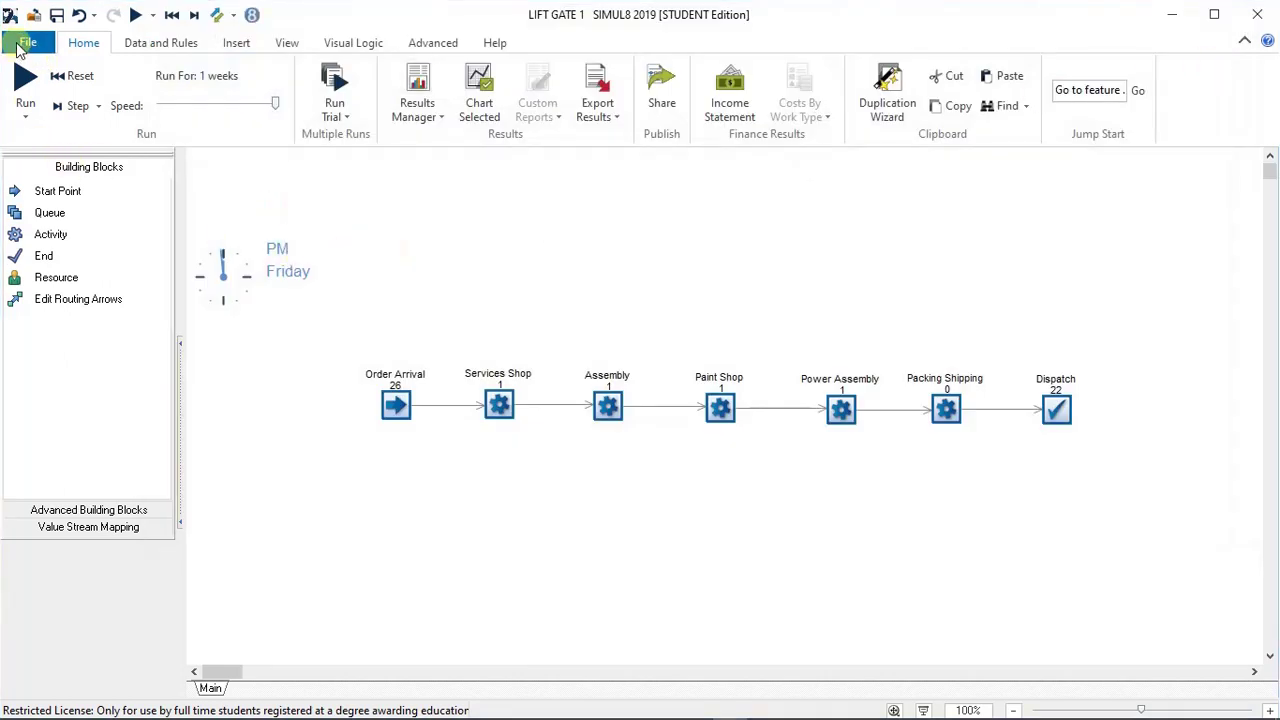
{"action": "left_click", "coordinate": [22, 45]}
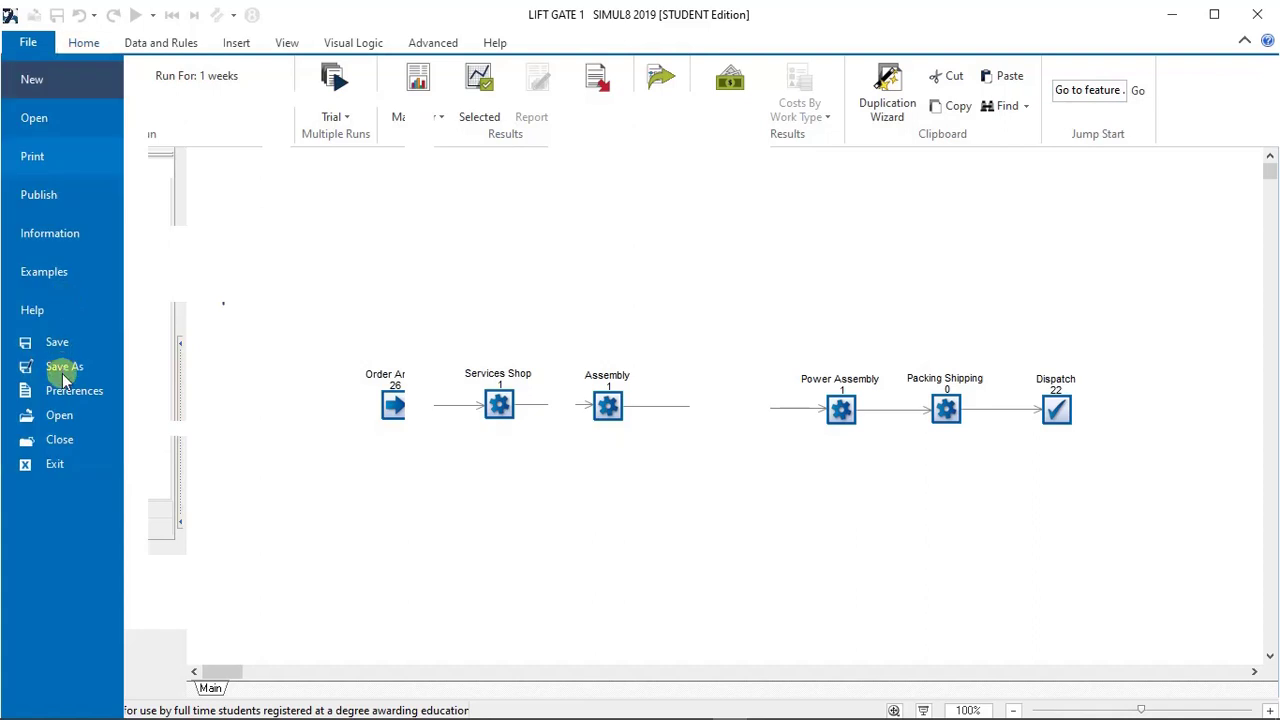
{"action": "left_click", "coordinate": [32, 158]}
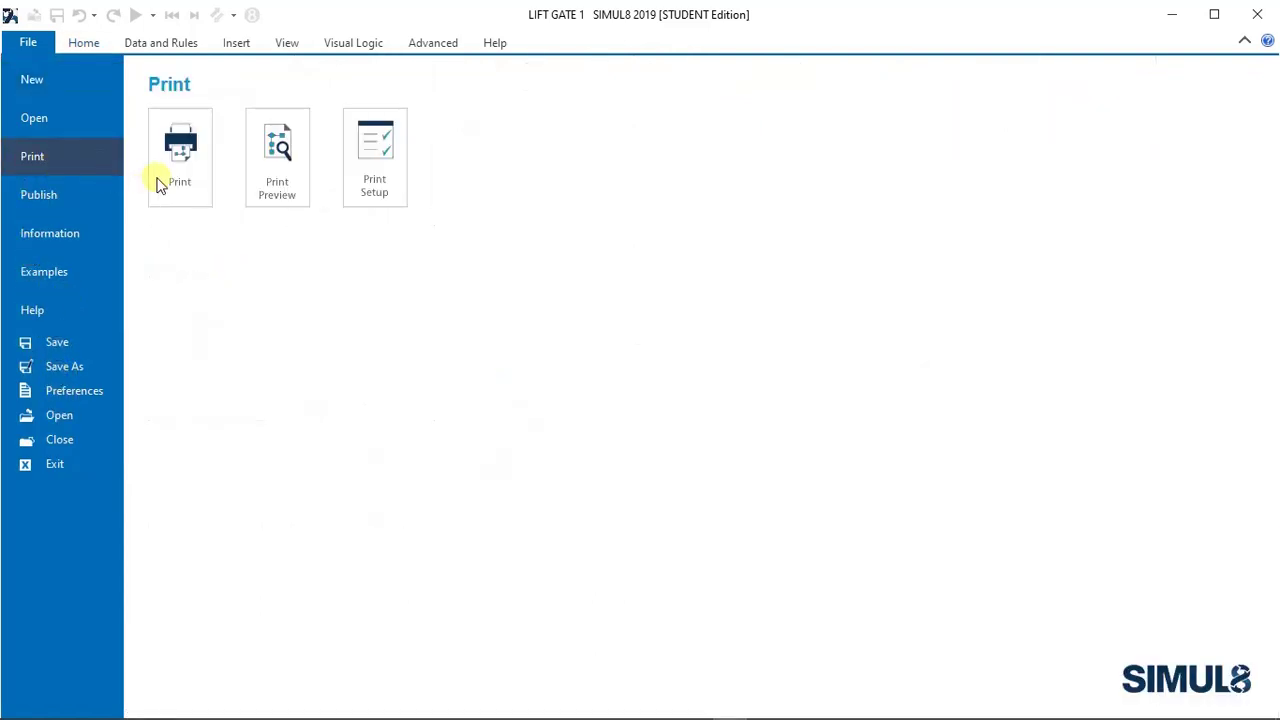
{"action": "left_click", "coordinate": [376, 176]}
{"action": "left_click", "coordinate": [375, 171]}
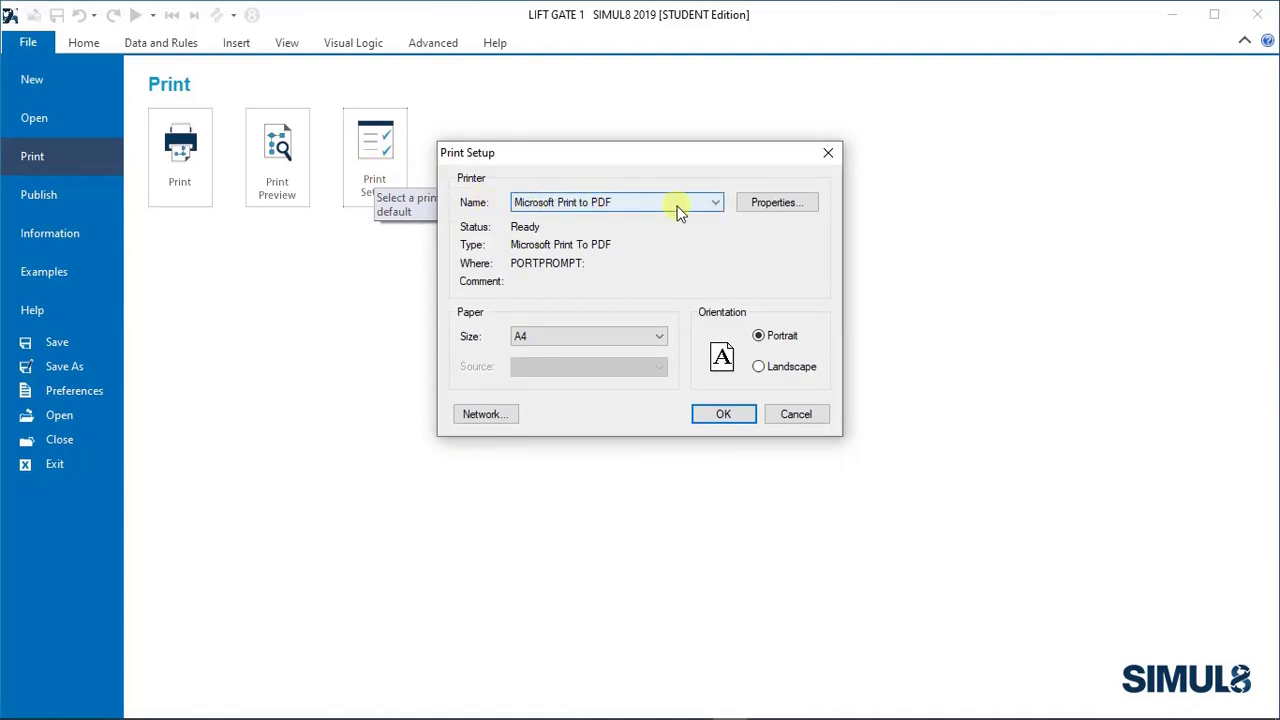
- Choose Microsoft Print to PDF with A4 paper in its advanced properties and confirm
{"action": "left_click", "coordinate": [717, 204]}
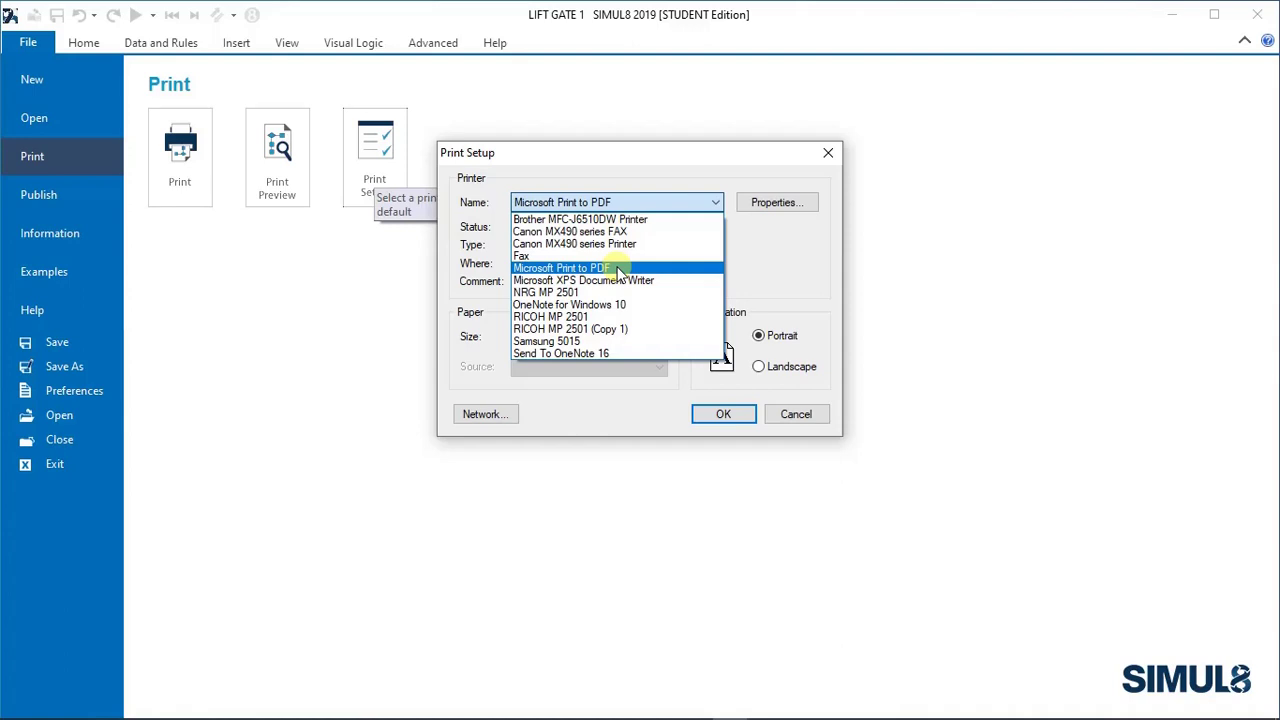
{"action": "left_click", "coordinate": [620, 270]}
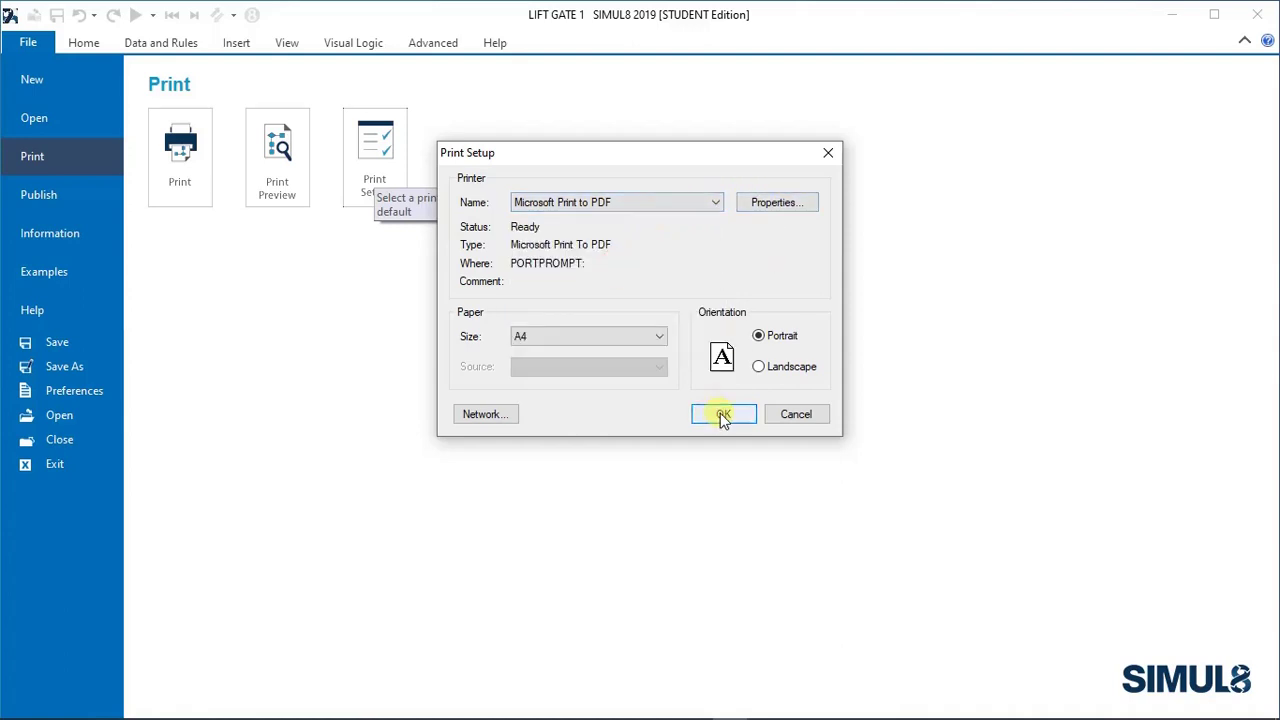
{"action": "left_click", "coordinate": [759, 200]}
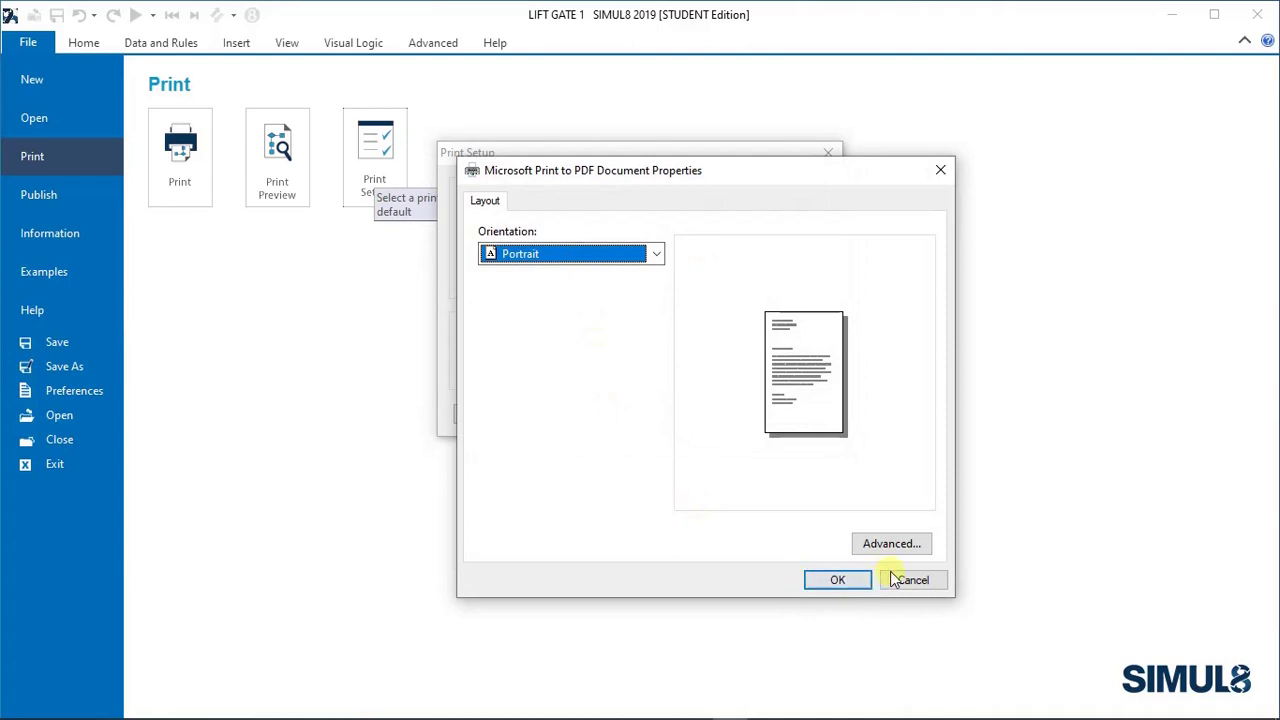
{"action": "left_click", "coordinate": [900, 547]}
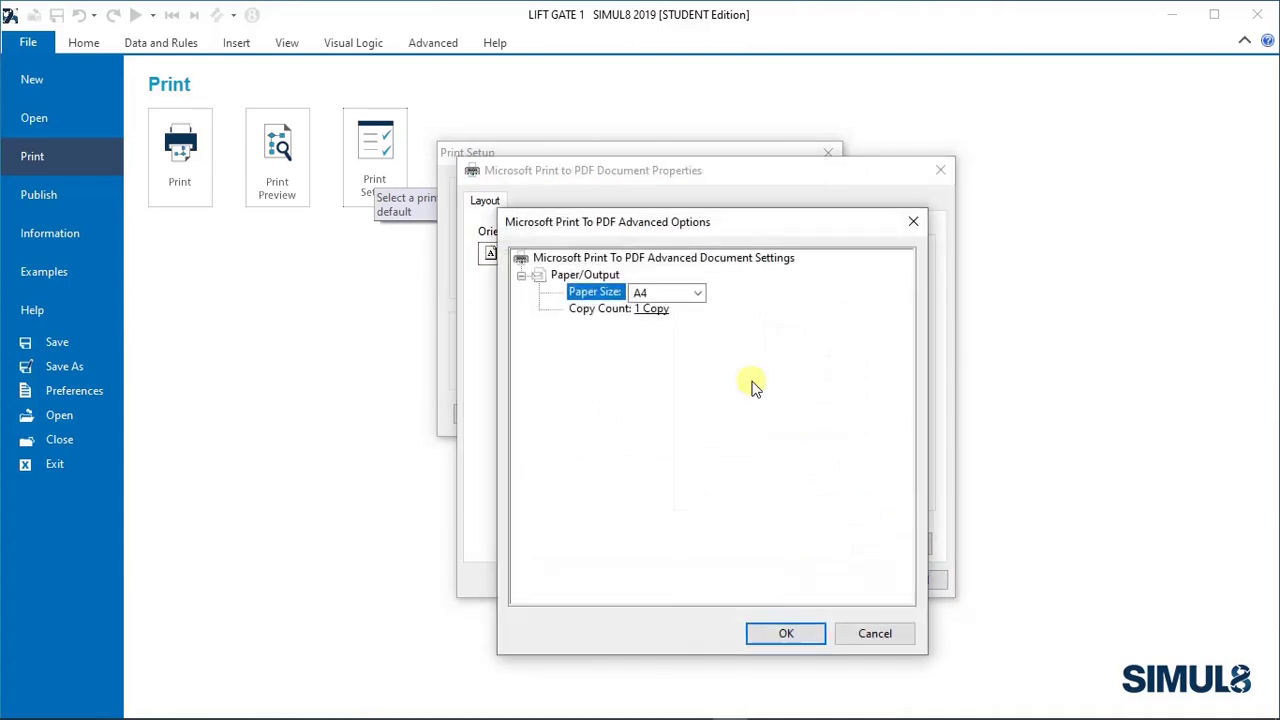
{"action": "left_click", "coordinate": [809, 634]}
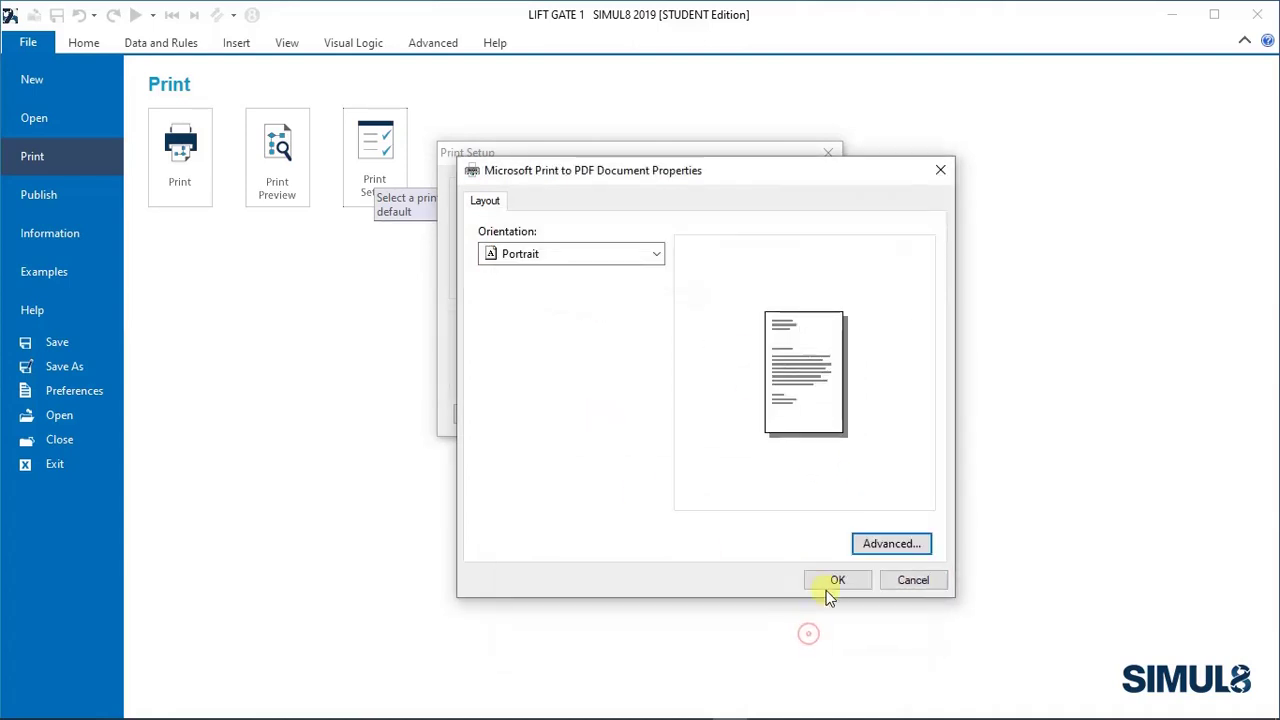
{"action": "left_click", "coordinate": [838, 581]}
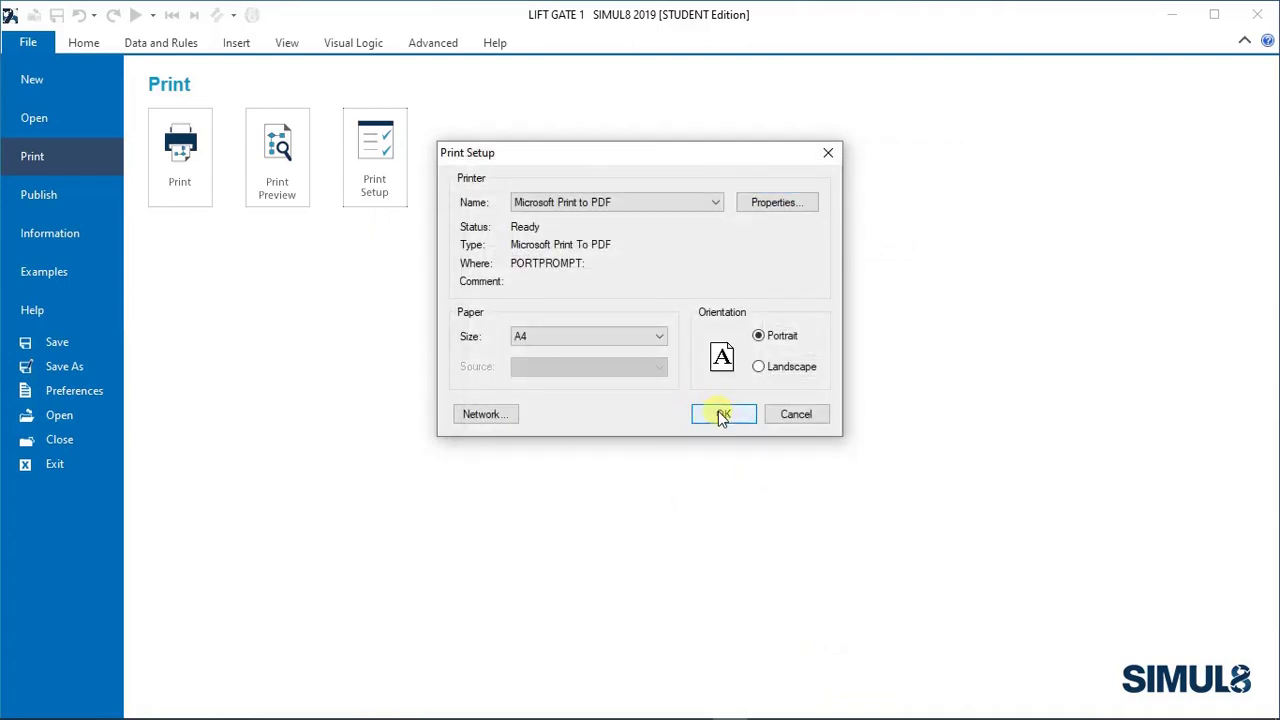
{"action": "left_click", "coordinate": [722, 414]}
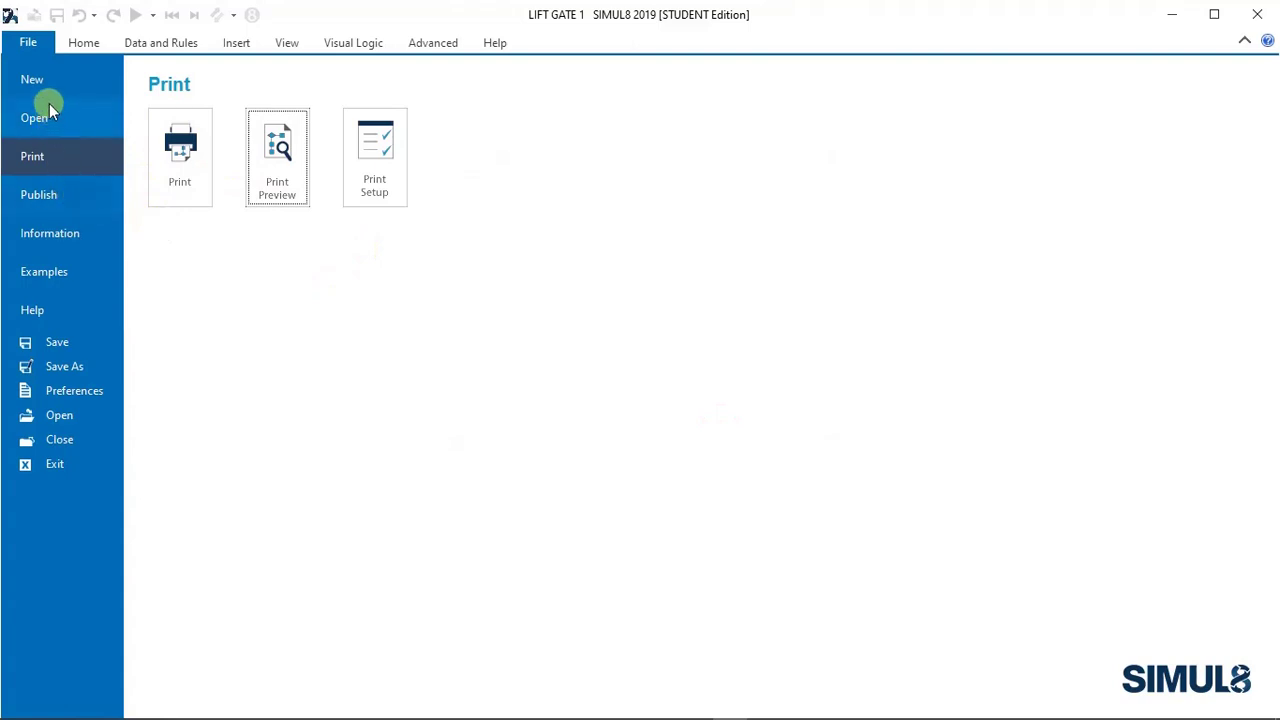
- In Results Manager, review the KPI History tab, then return to the latest run's KPIs tab
{"action": "left_click", "coordinate": [75, 45]}
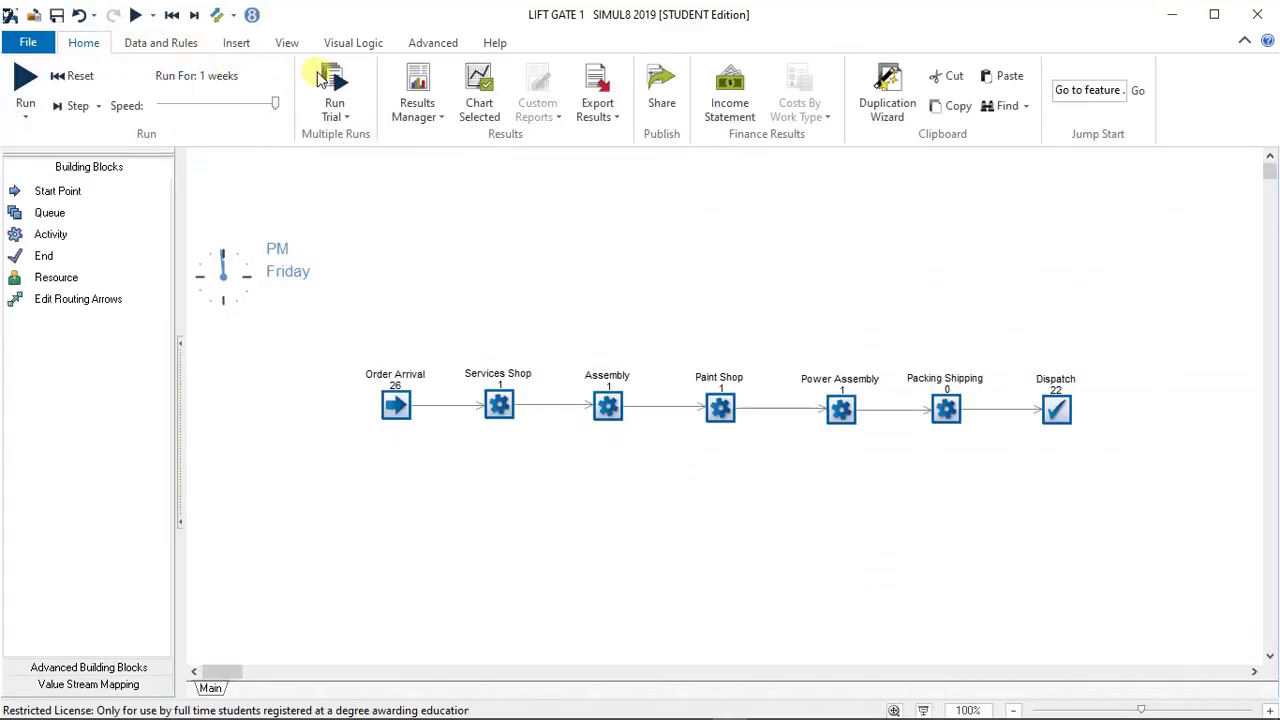
{"action": "left_click", "coordinate": [417, 90]}
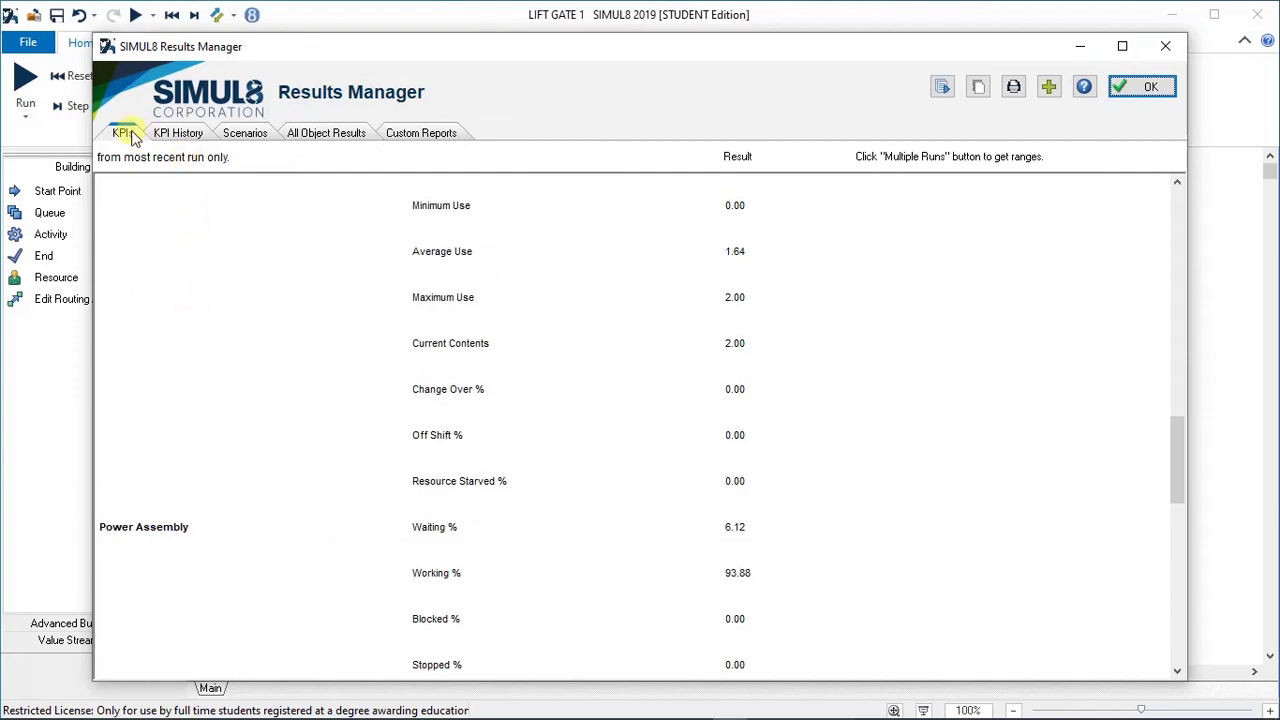
{"action": "left_click", "coordinate": [178, 133]}
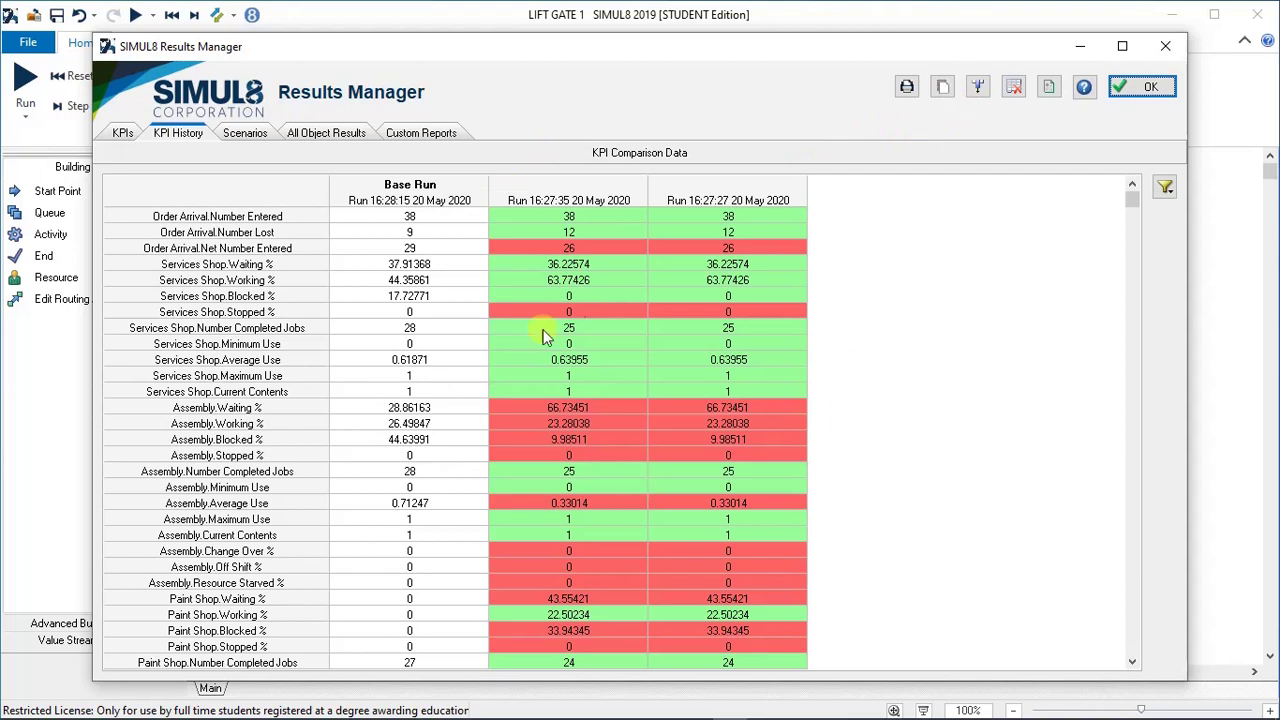
{"action": "left_click", "coordinate": [123, 134]}
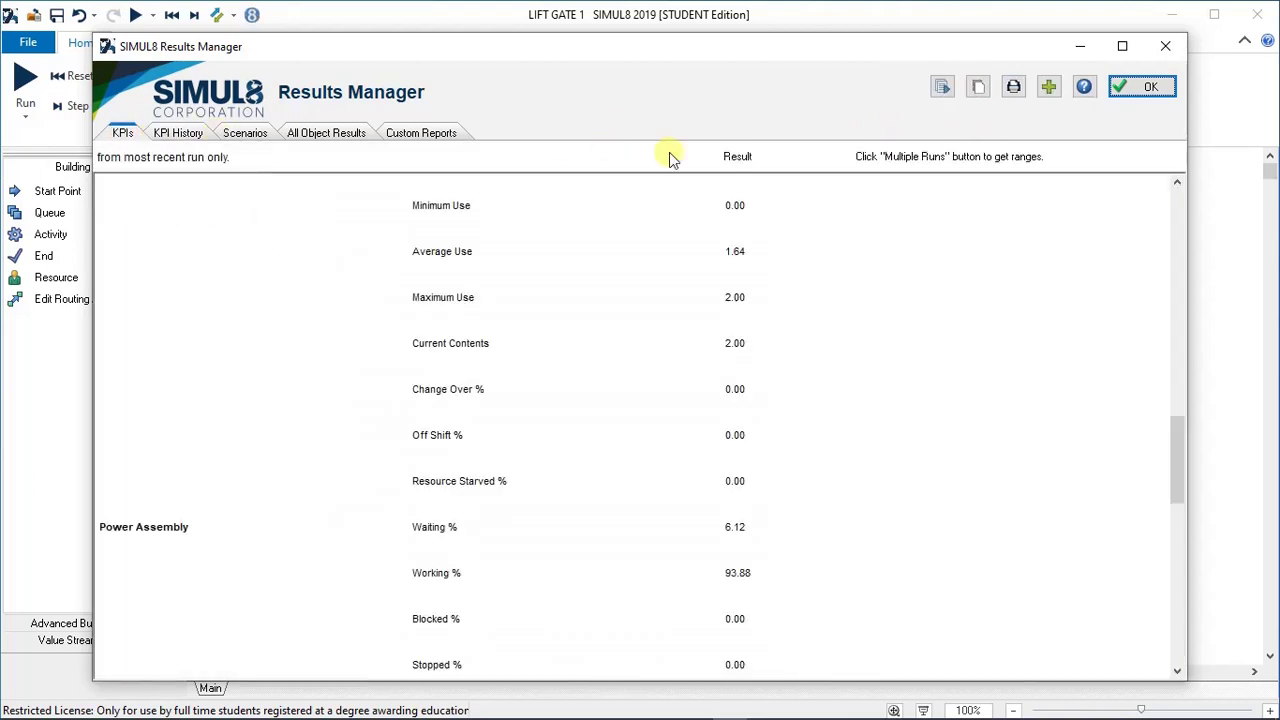
{"action": "left_click", "coordinate": [1013, 86]}
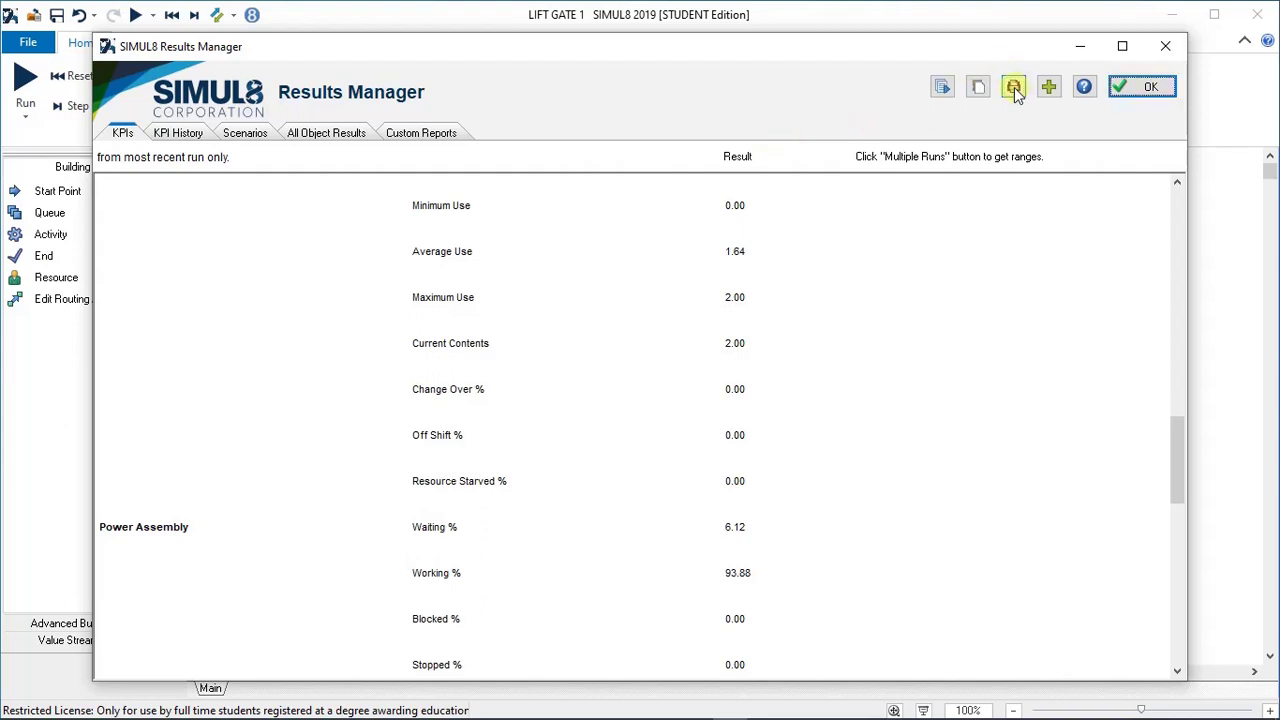
- Print the KPI results to a PDF saved as 'Test 1 Results' in the Exercises folder
{"action": "left_click", "coordinate": [1013, 87]}
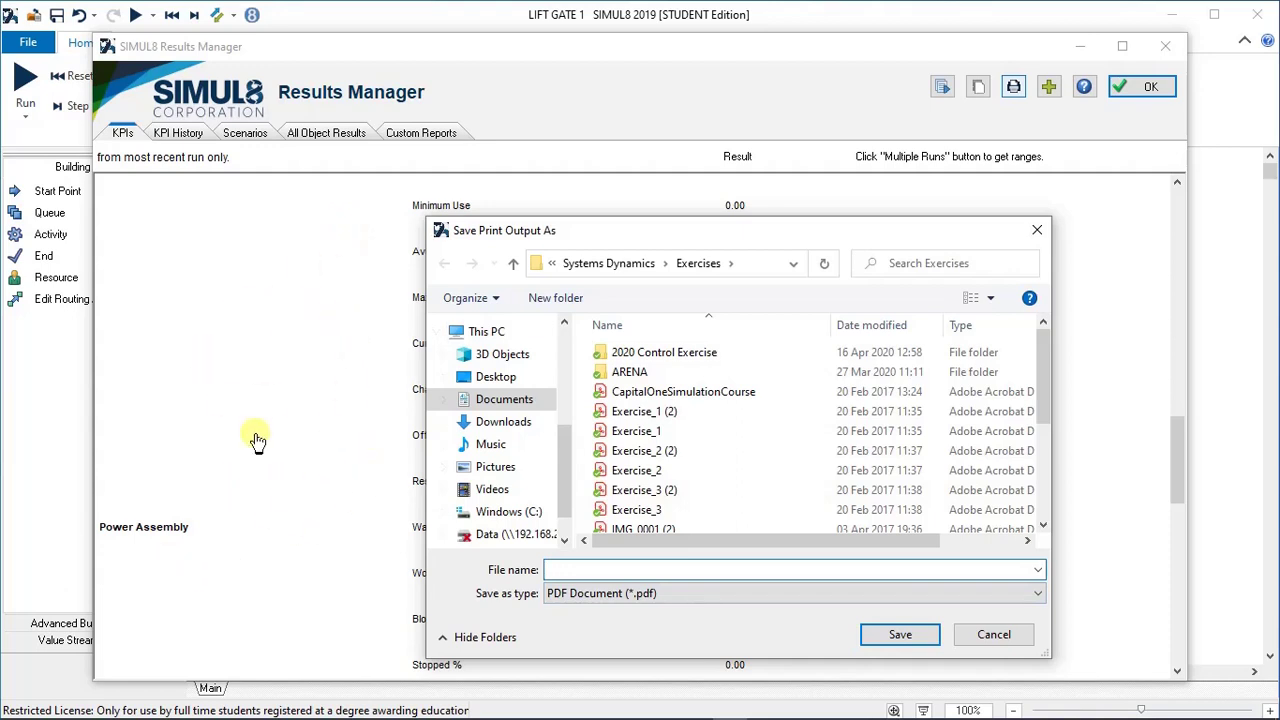
{"action": "left_click_drag", "start_coordinate": [688, 237], "coordinate": [963, 243]}
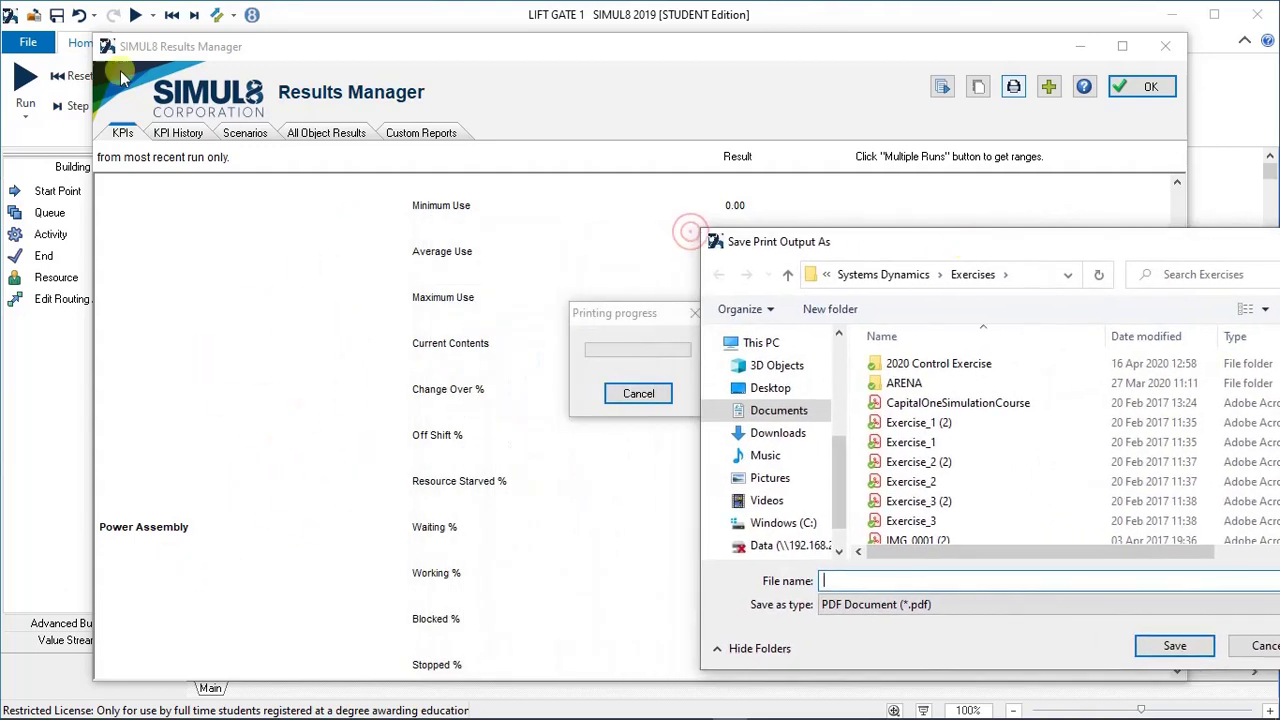
{"action": "left_click_drag", "start_coordinate": [868, 248], "coordinate": [458, 209]}
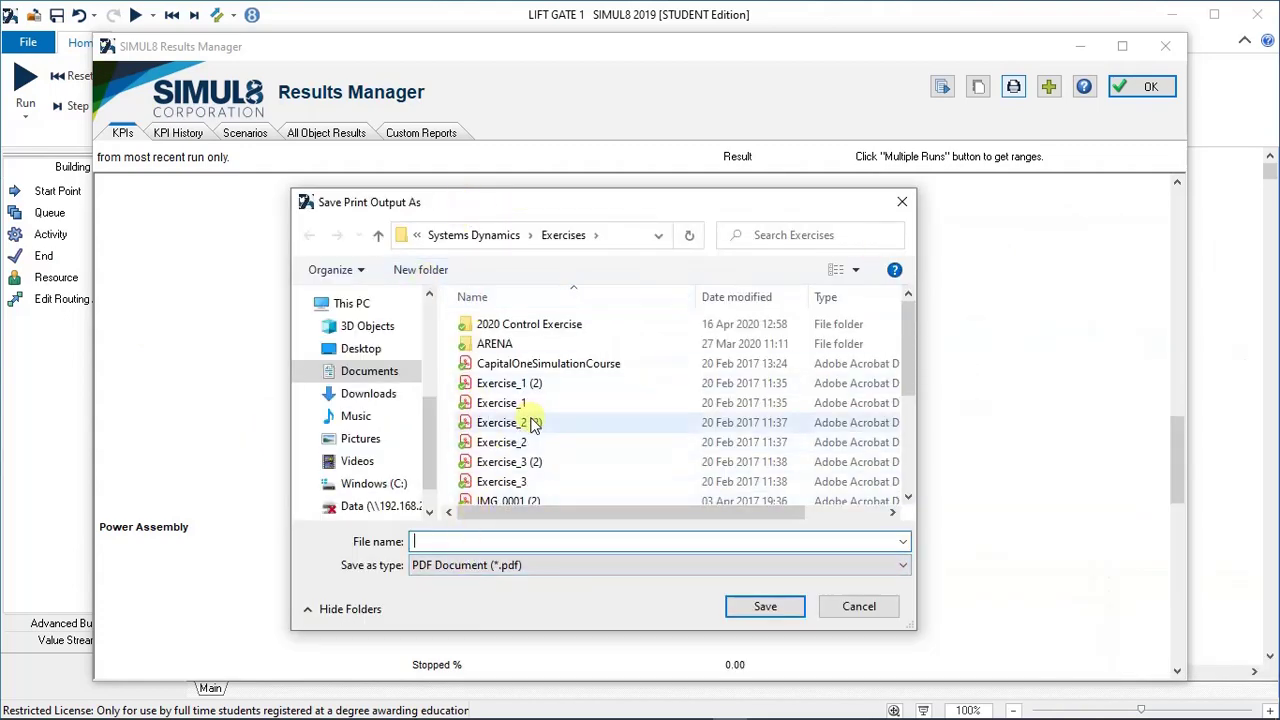
{"action": "left_click", "coordinate": [453, 540]}
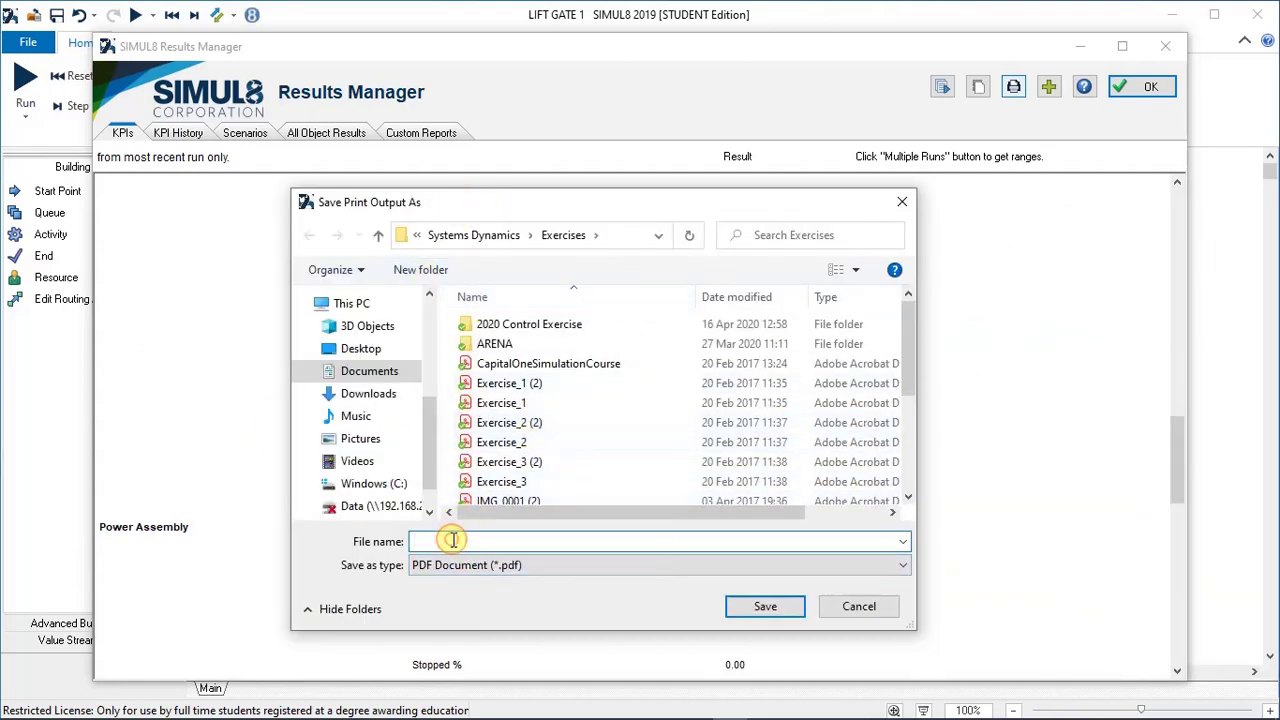
{"action": "type", "text": "Test 1 Results"}
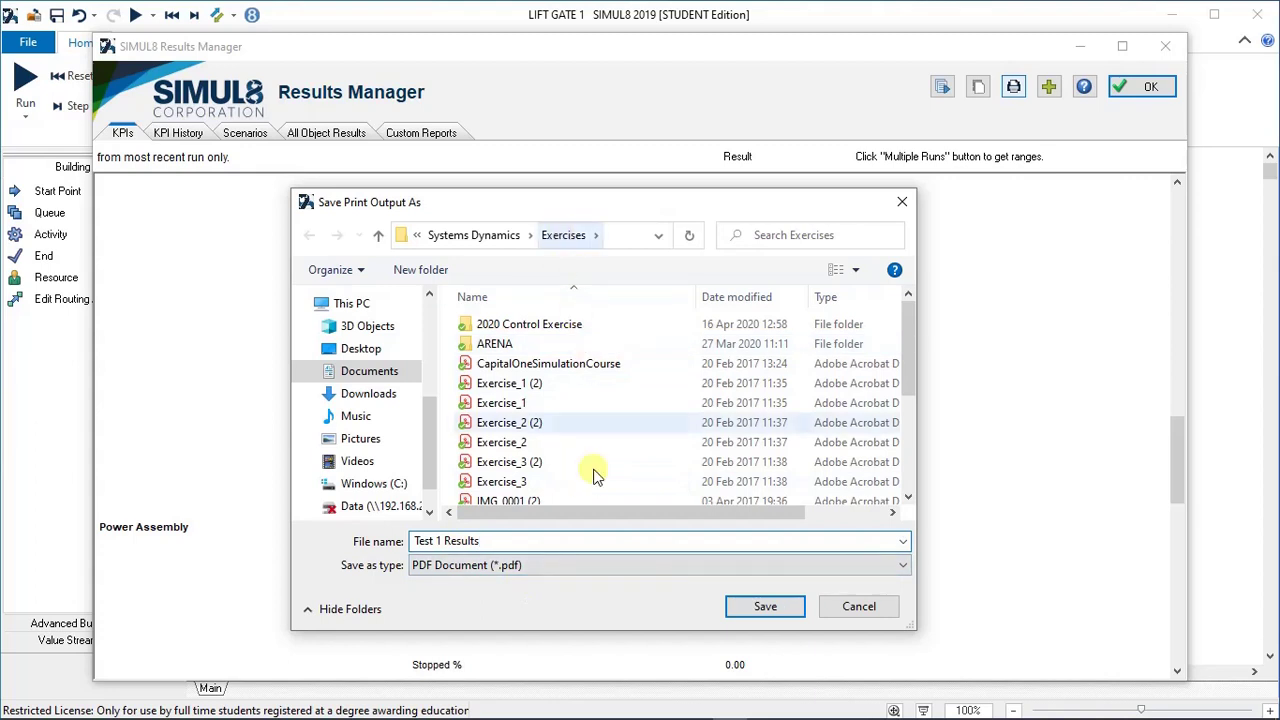
{"action": "left_click", "coordinate": [762, 607]}
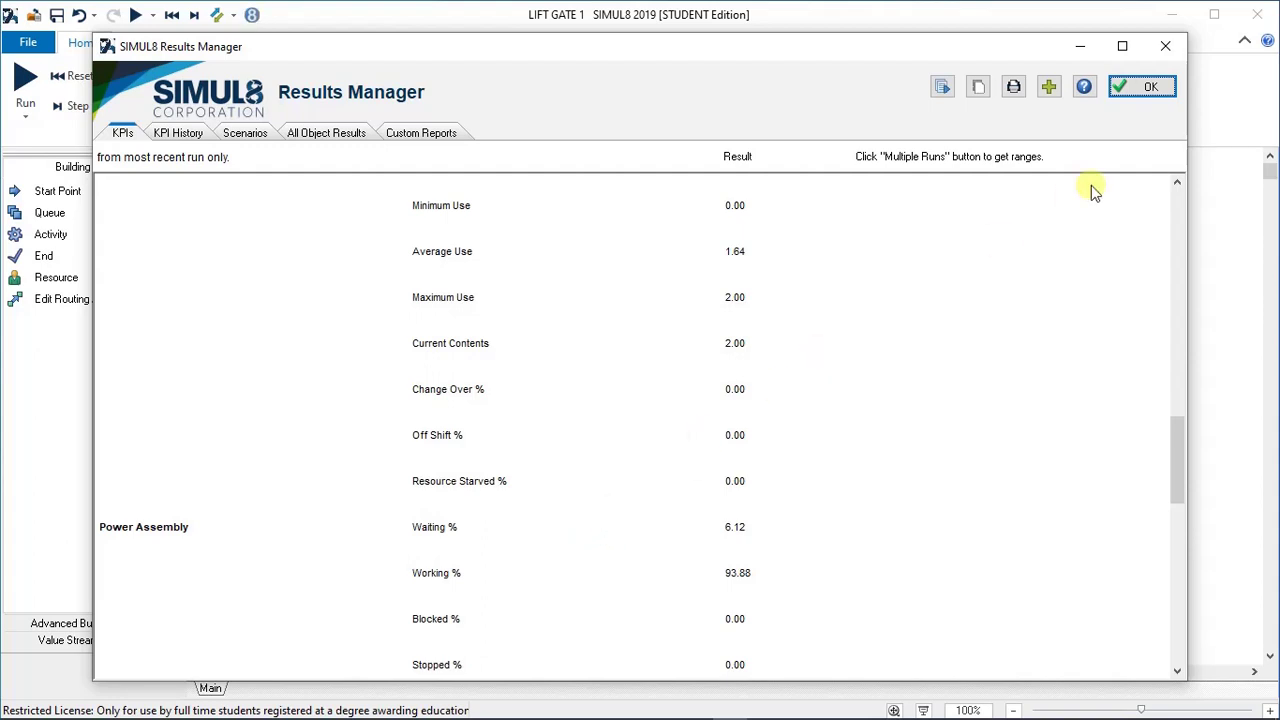
- Close the Results Manager with OK to return to the LIFT GATE 1 model
{"action": "left_click", "coordinate": [1165, 88]}
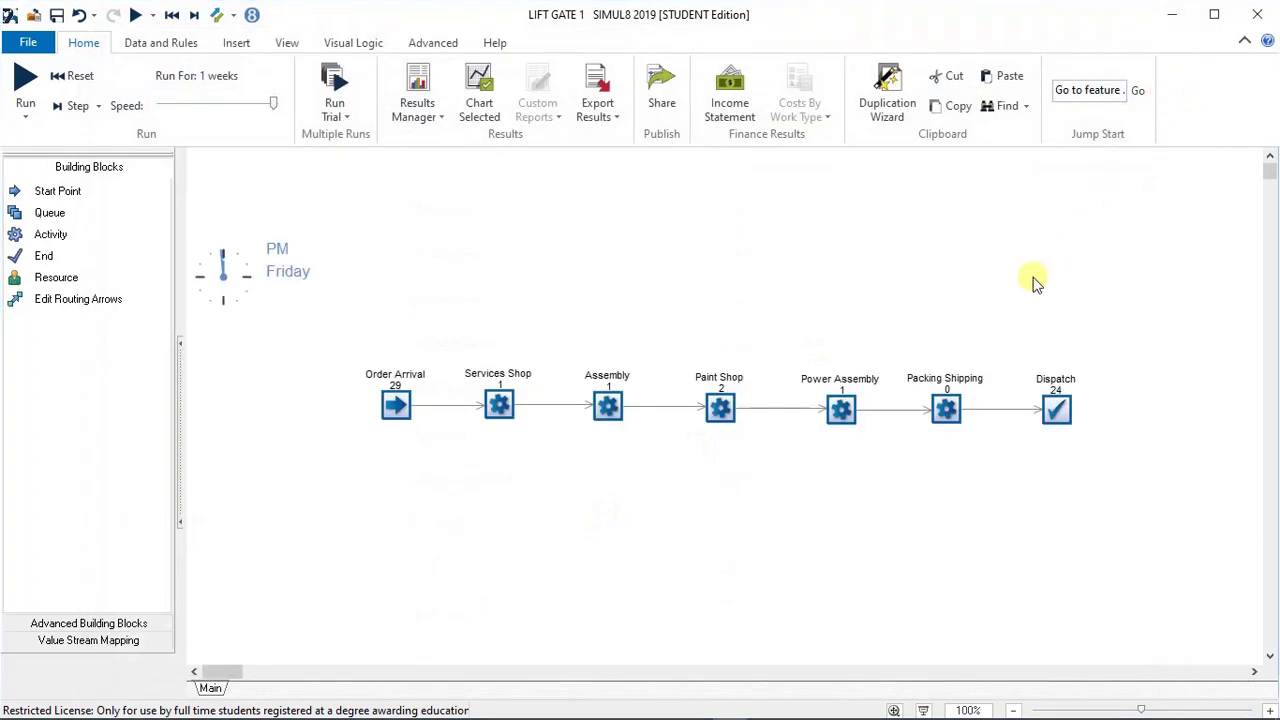